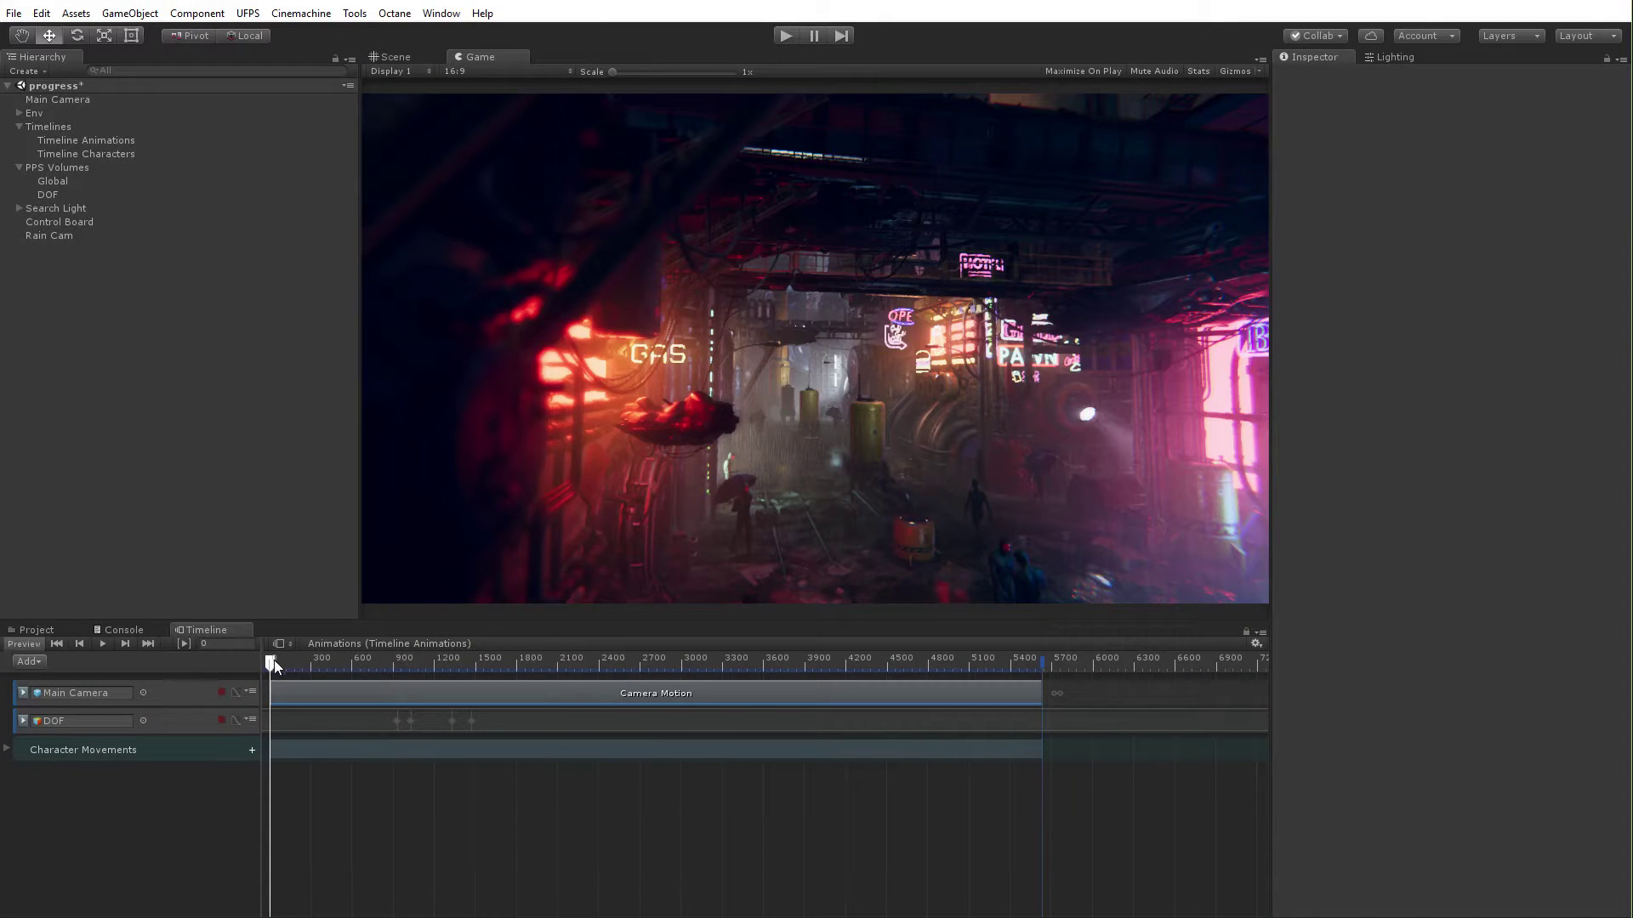
Scrub the Main Camera's Timeline move between frames 340 and 743, briefly showing its position and rotation curves
{"action": "mouse_move", "coordinate": [272, 666]}
{"action": "left_mouse_down"}
{"action": "mouse_move", "coordinate": [296, 665]}
{"action": "mouse_move", "coordinate": [270, 666]}
{"action": "left_mouse_up"}
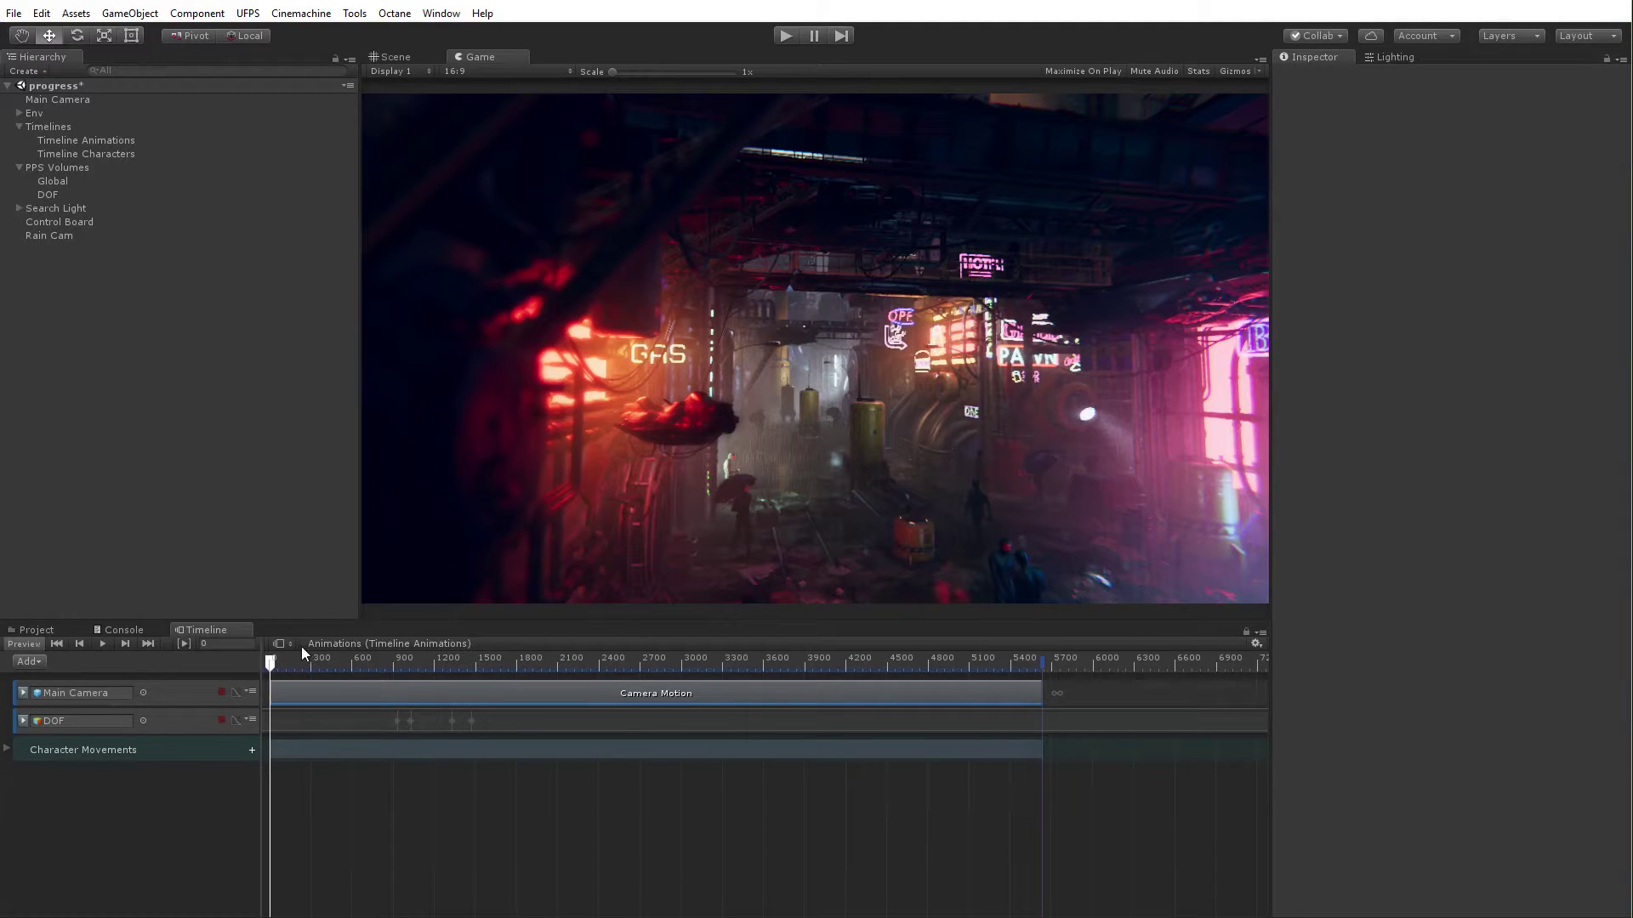
{"action": "left_click_drag", "start_coordinate": [273, 663], "coordinate": [334, 665]}
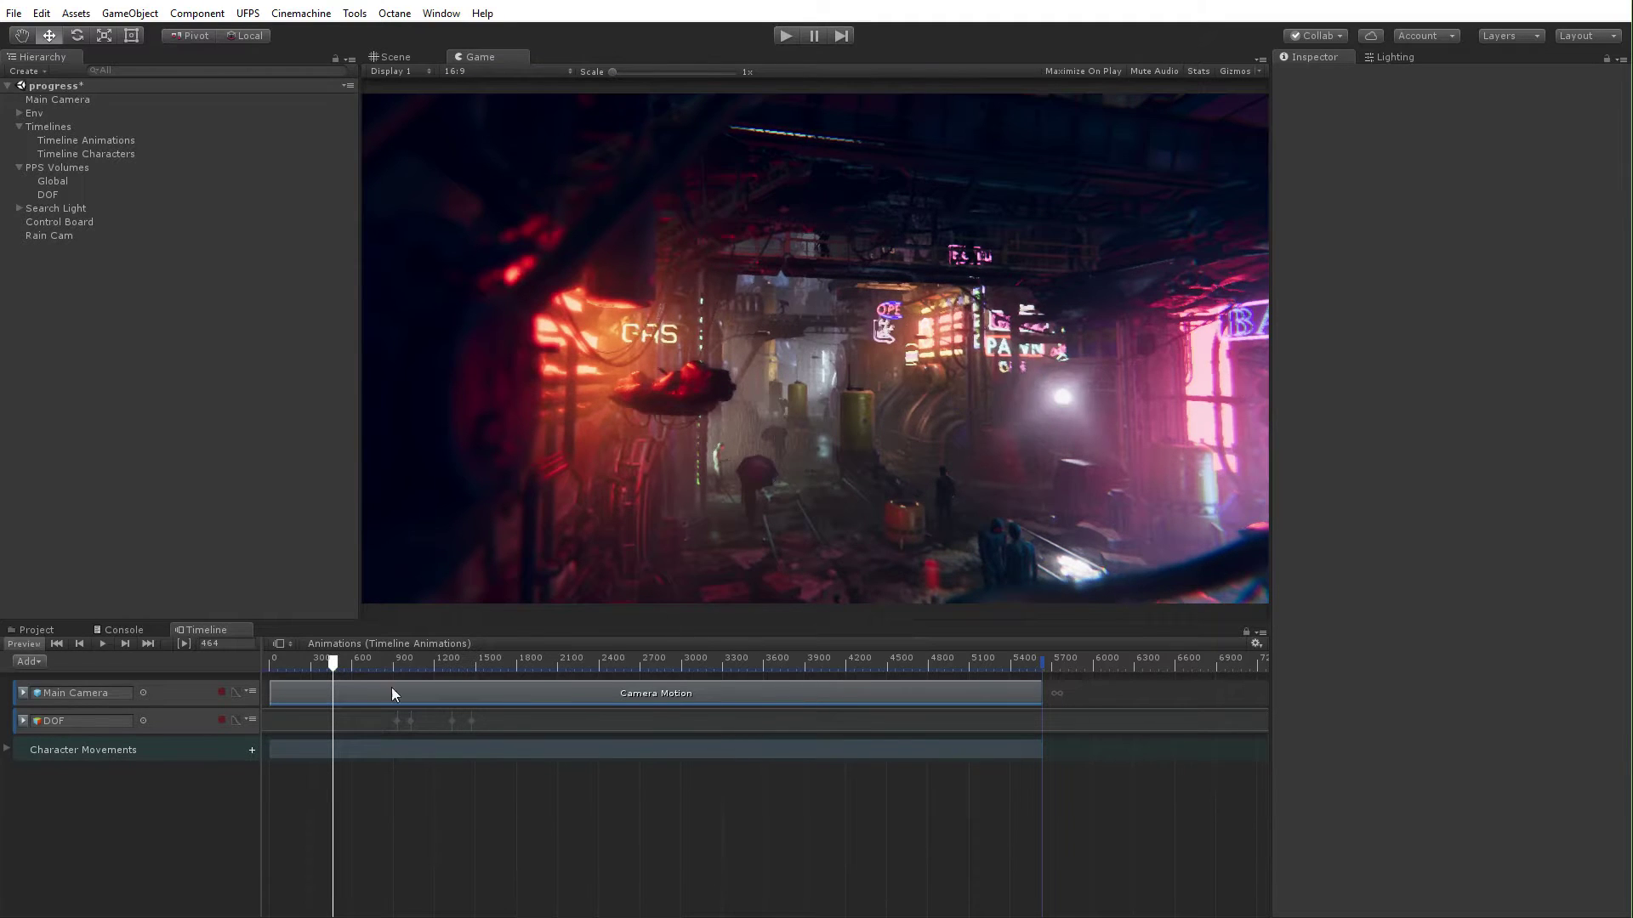
{"action": "mouse_move", "coordinate": [332, 666]}
{"action": "left_mouse_down"}
{"action": "mouse_move", "coordinate": [305, 663]}
{"action": "mouse_move", "coordinate": [334, 669]}
{"action": "left_mouse_up"}
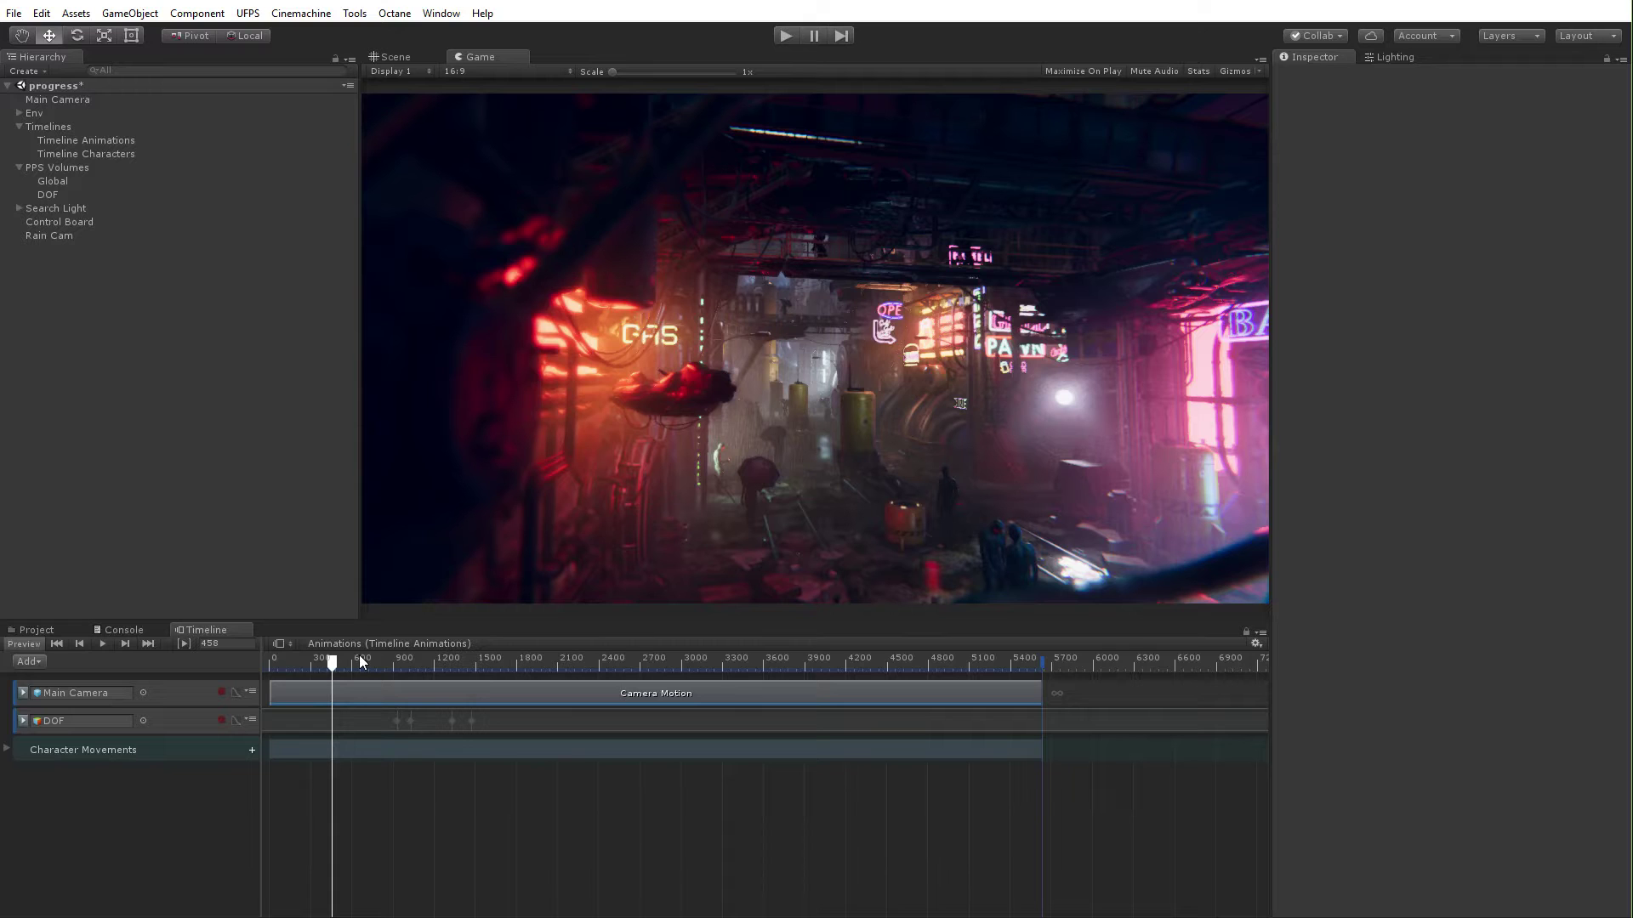
{"action": "left_click_drag", "start_coordinate": [332, 662], "coordinate": [270, 663]}
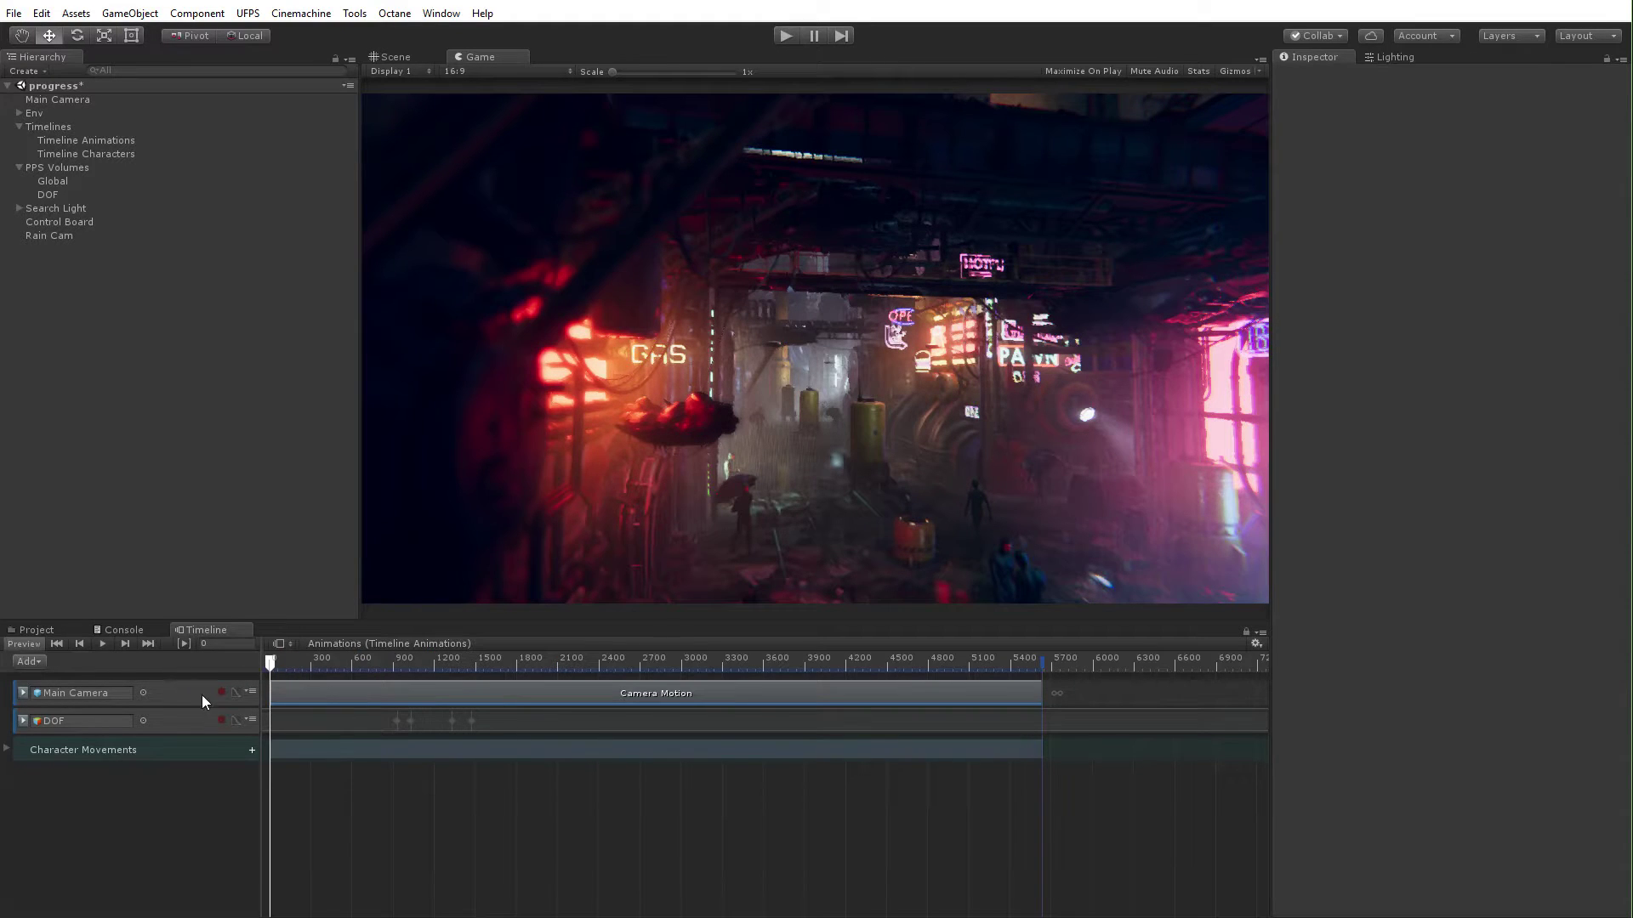
{"action": "left_click", "coordinate": [235, 694]}
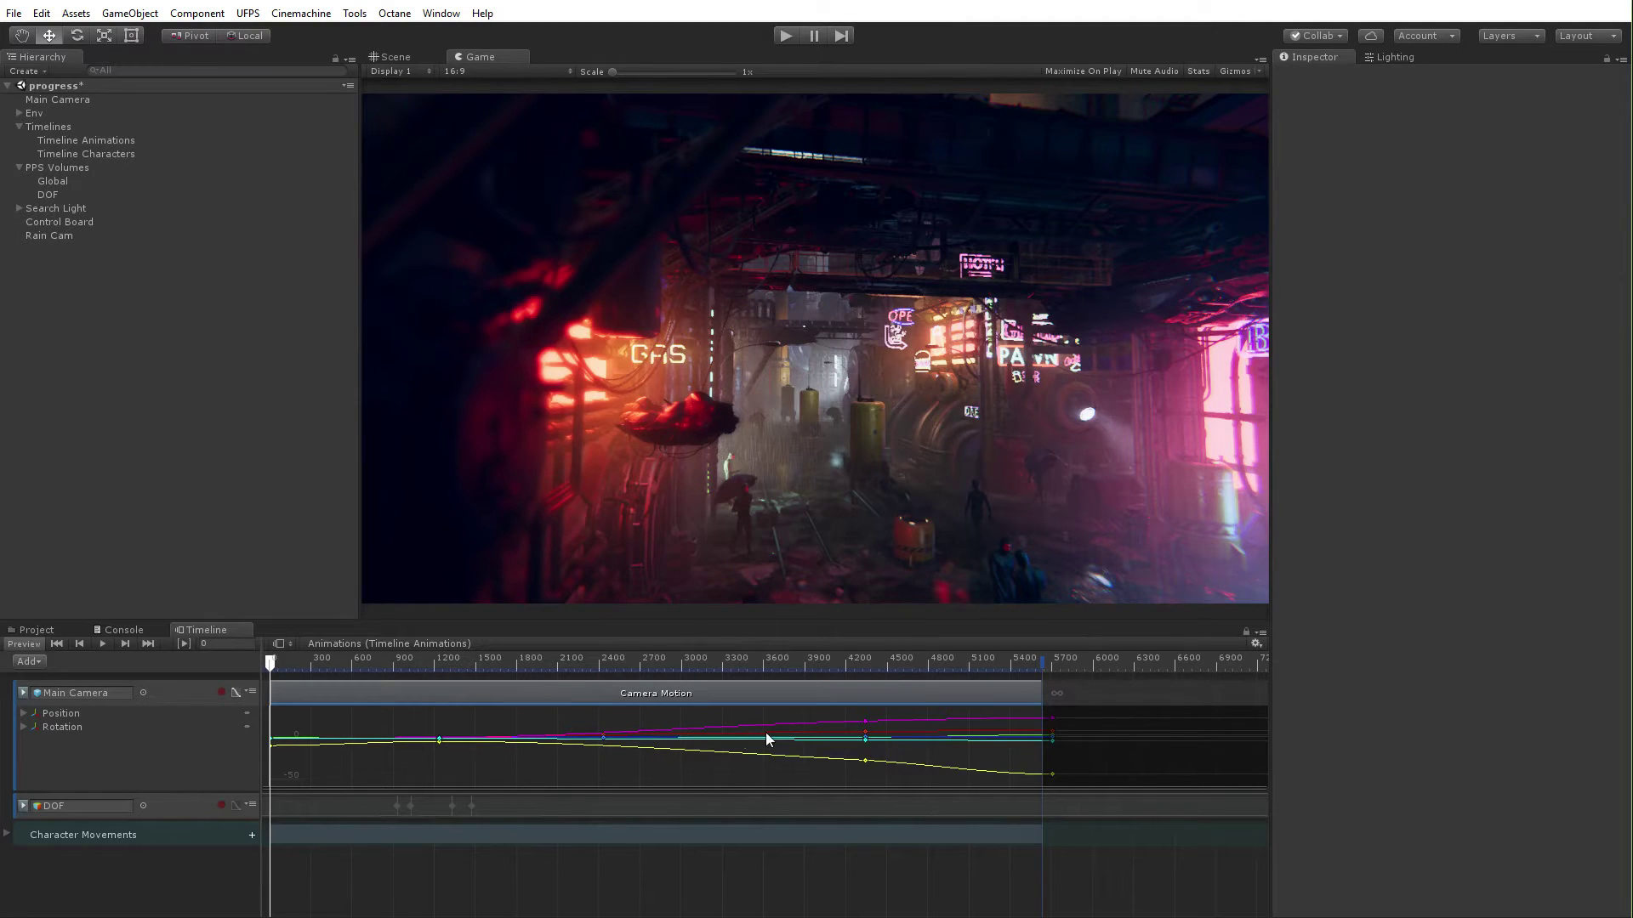
{"action": "left_click_drag", "start_coordinate": [298, 661], "coordinate": [330, 672]}
{"action": "left_click", "coordinate": [233, 692]}
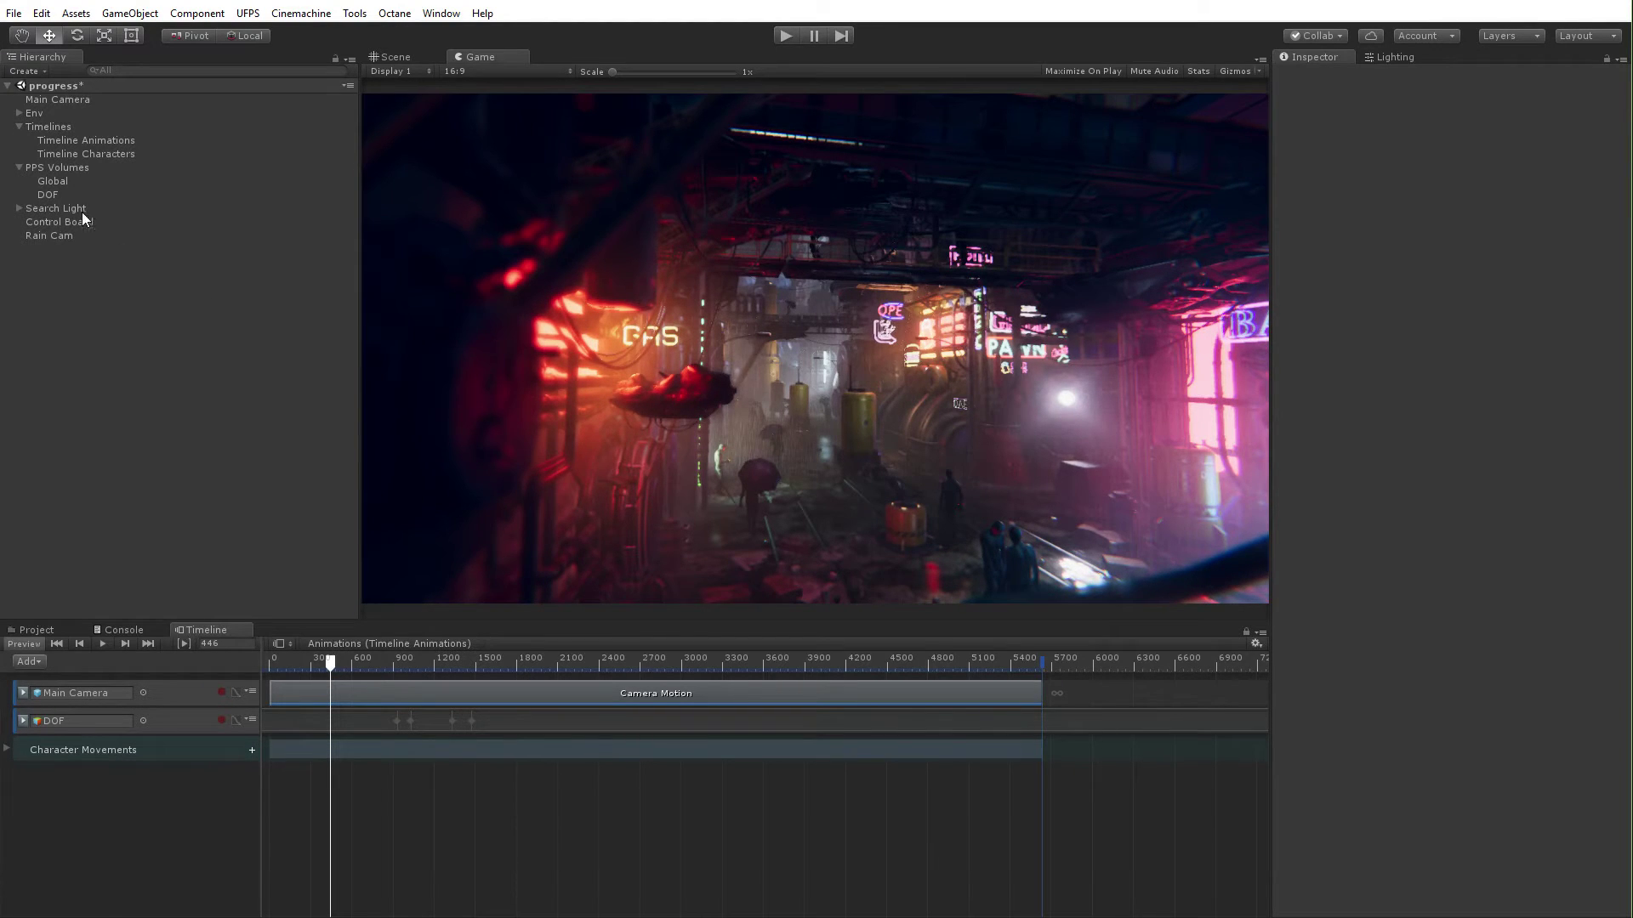
Select the Cone Collider under Search Light in the Scene view, keeping its mesh collider enabled
{"action": "left_click", "coordinate": [45, 211]}
{"action": "left_click", "coordinate": [19, 208]}
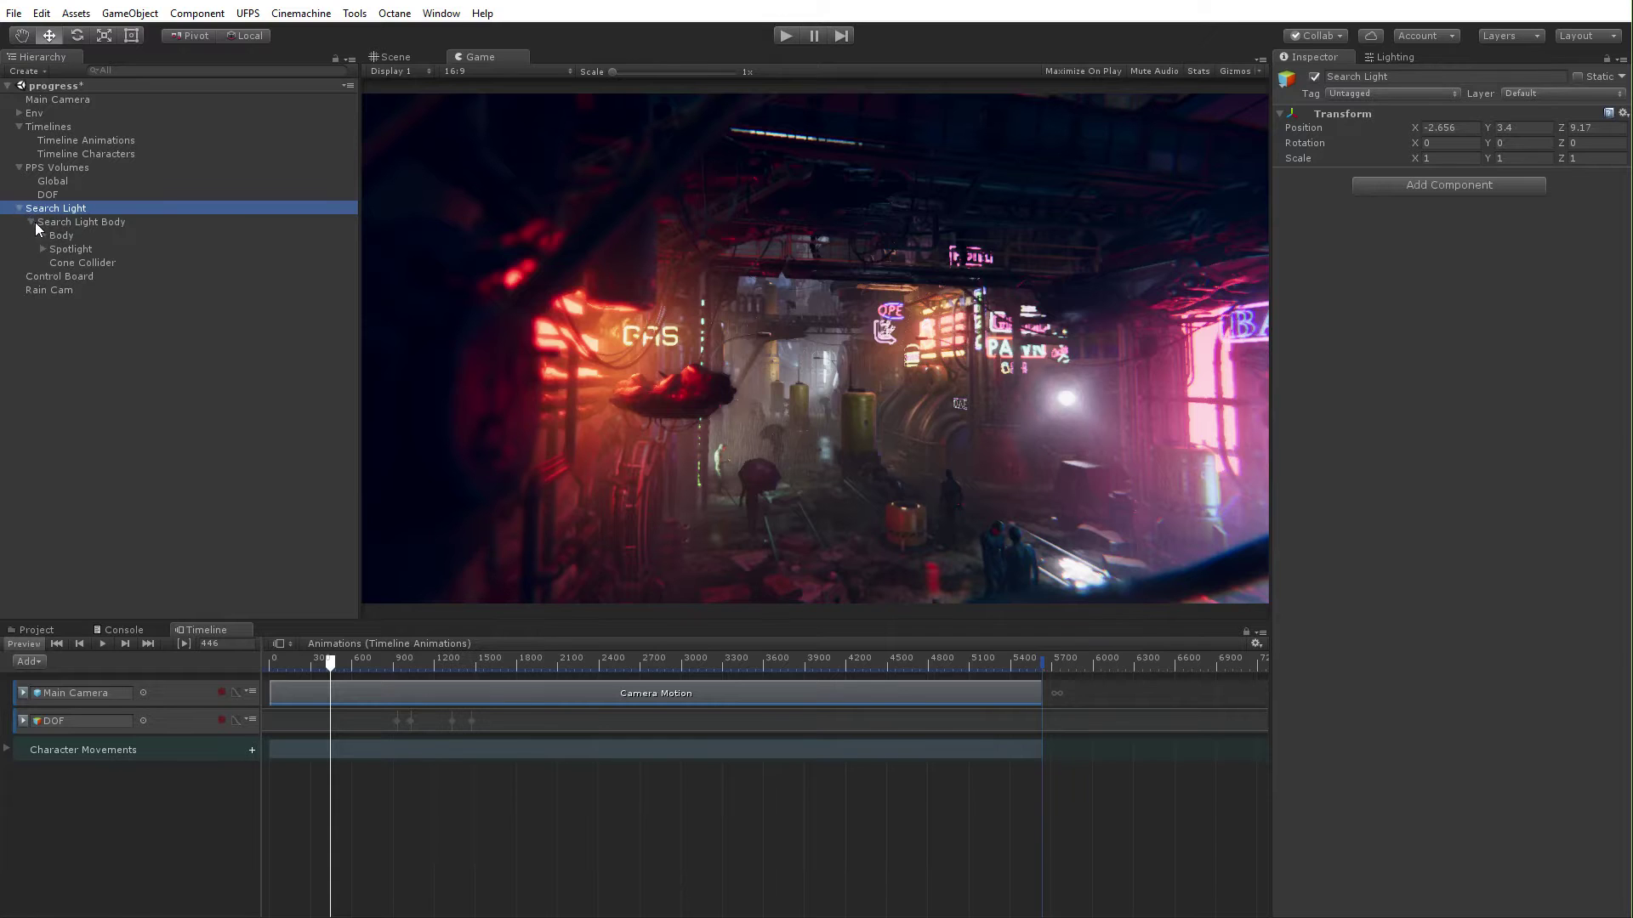
{"action": "left_click", "coordinate": [76, 265]}
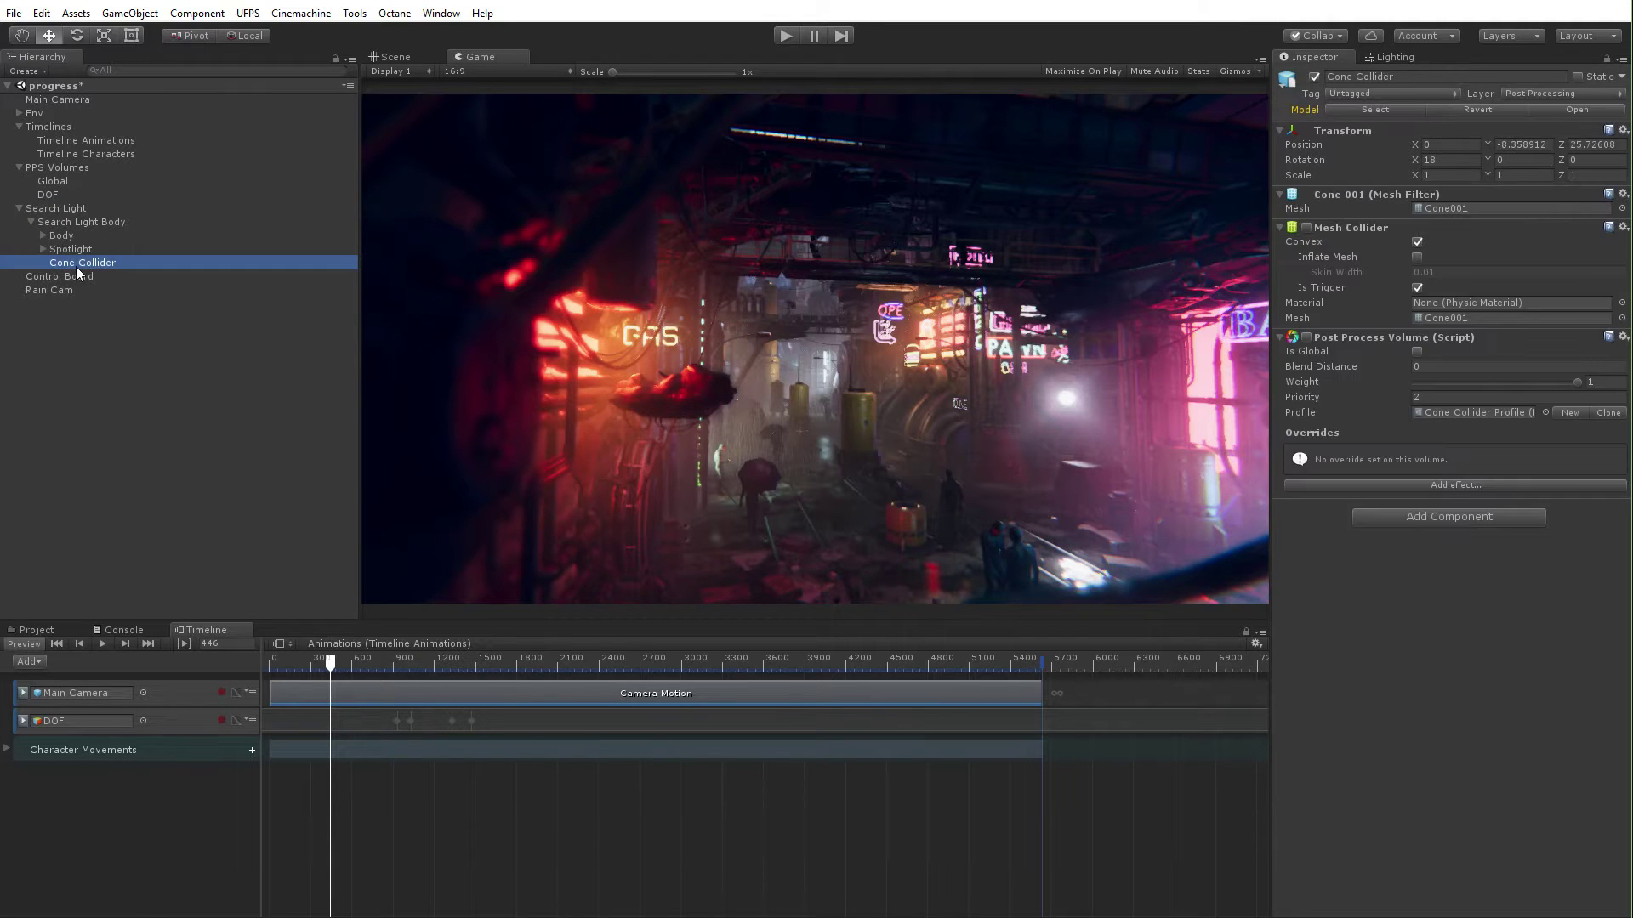
{"action": "left_click", "coordinate": [393, 57]}
{"action": "left_click", "coordinate": [1307, 228]}
{"action": "left_click", "coordinate": [1307, 228]}
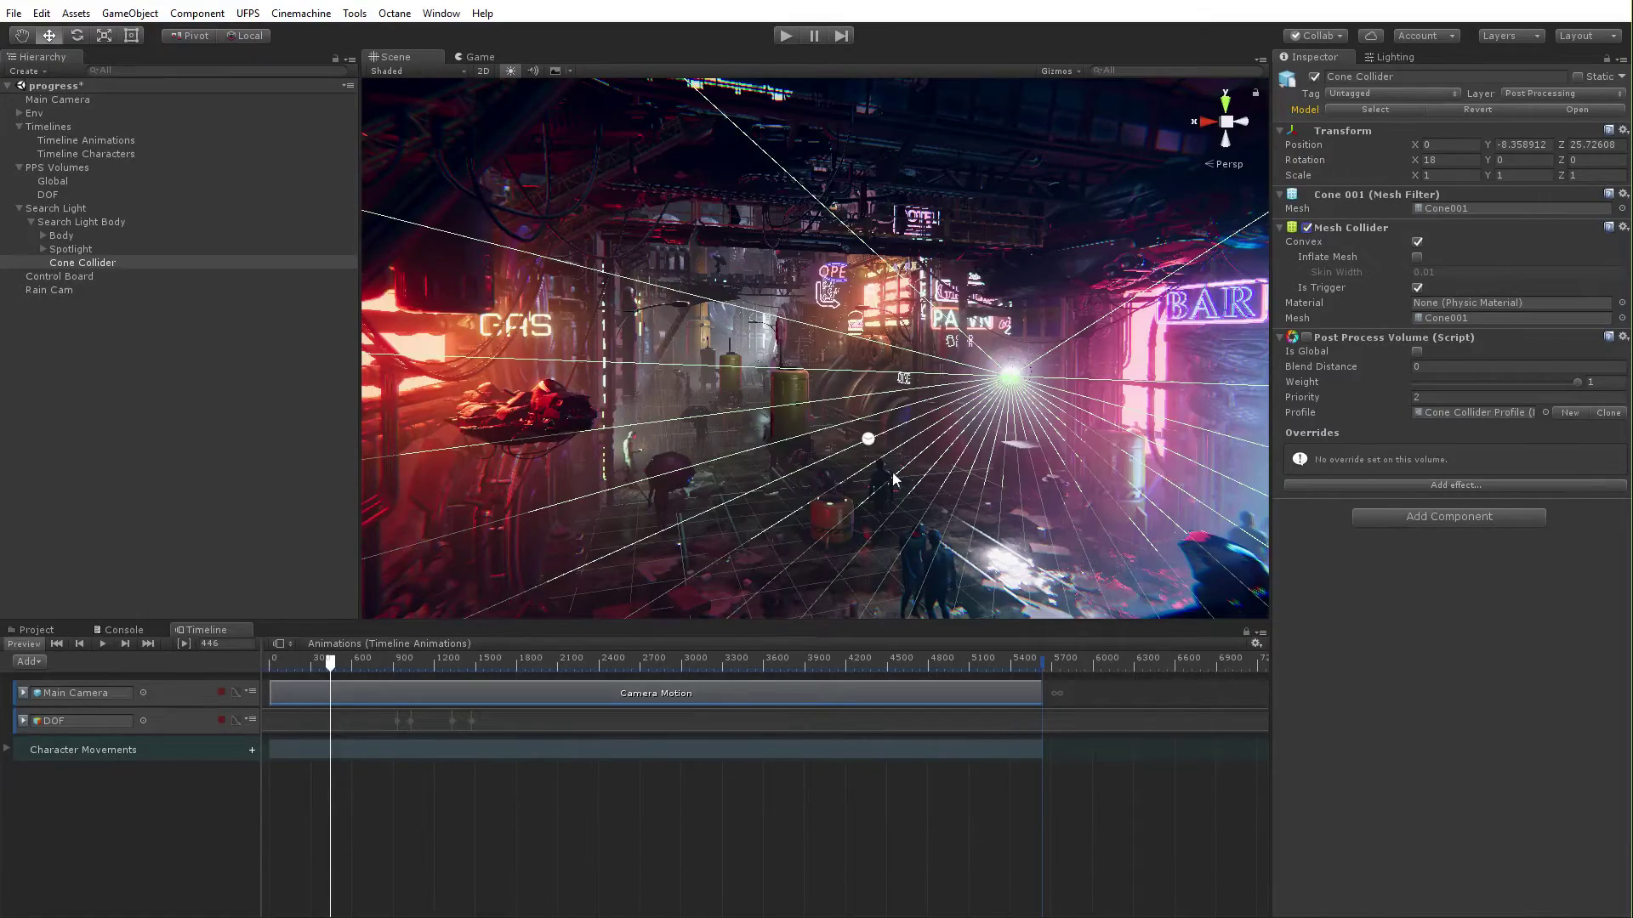
Fly the scene view toward the BAR sign, then enable the cone's Post Process Volume with Is Global ticked
{"action": "right_click_drag", "start_coordinate": [884, 466], "coordinate": [1386, 553]}
{"action": "right_click_drag", "start_coordinate": [831, 458], "coordinate": [831, 457]}
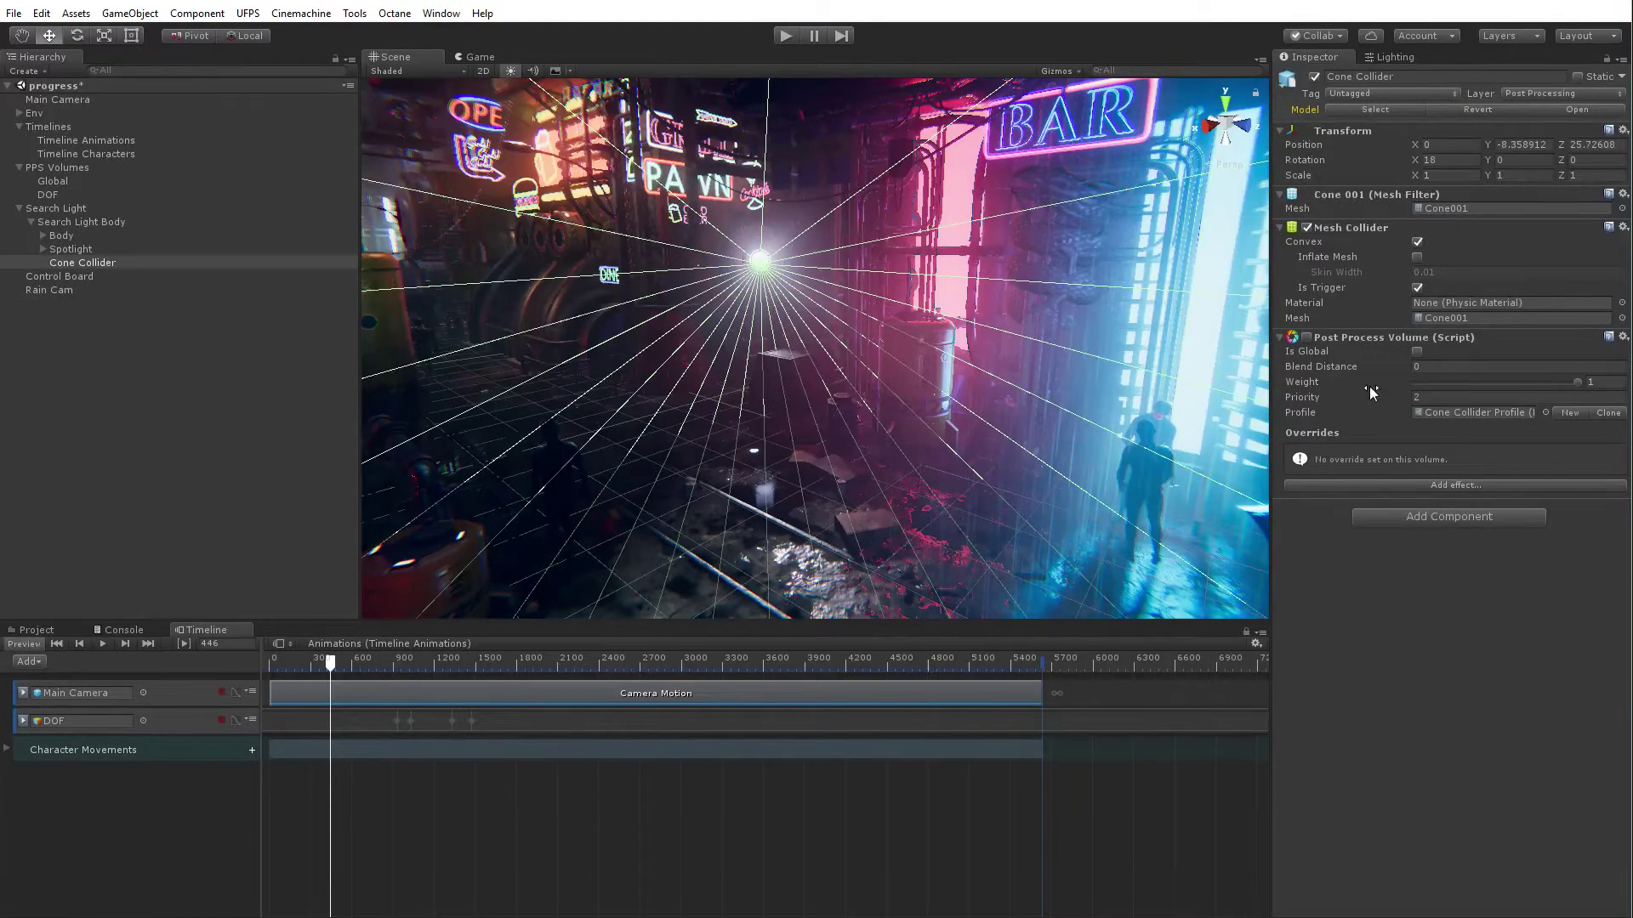
{"action": "left_click", "coordinate": [1306, 337]}
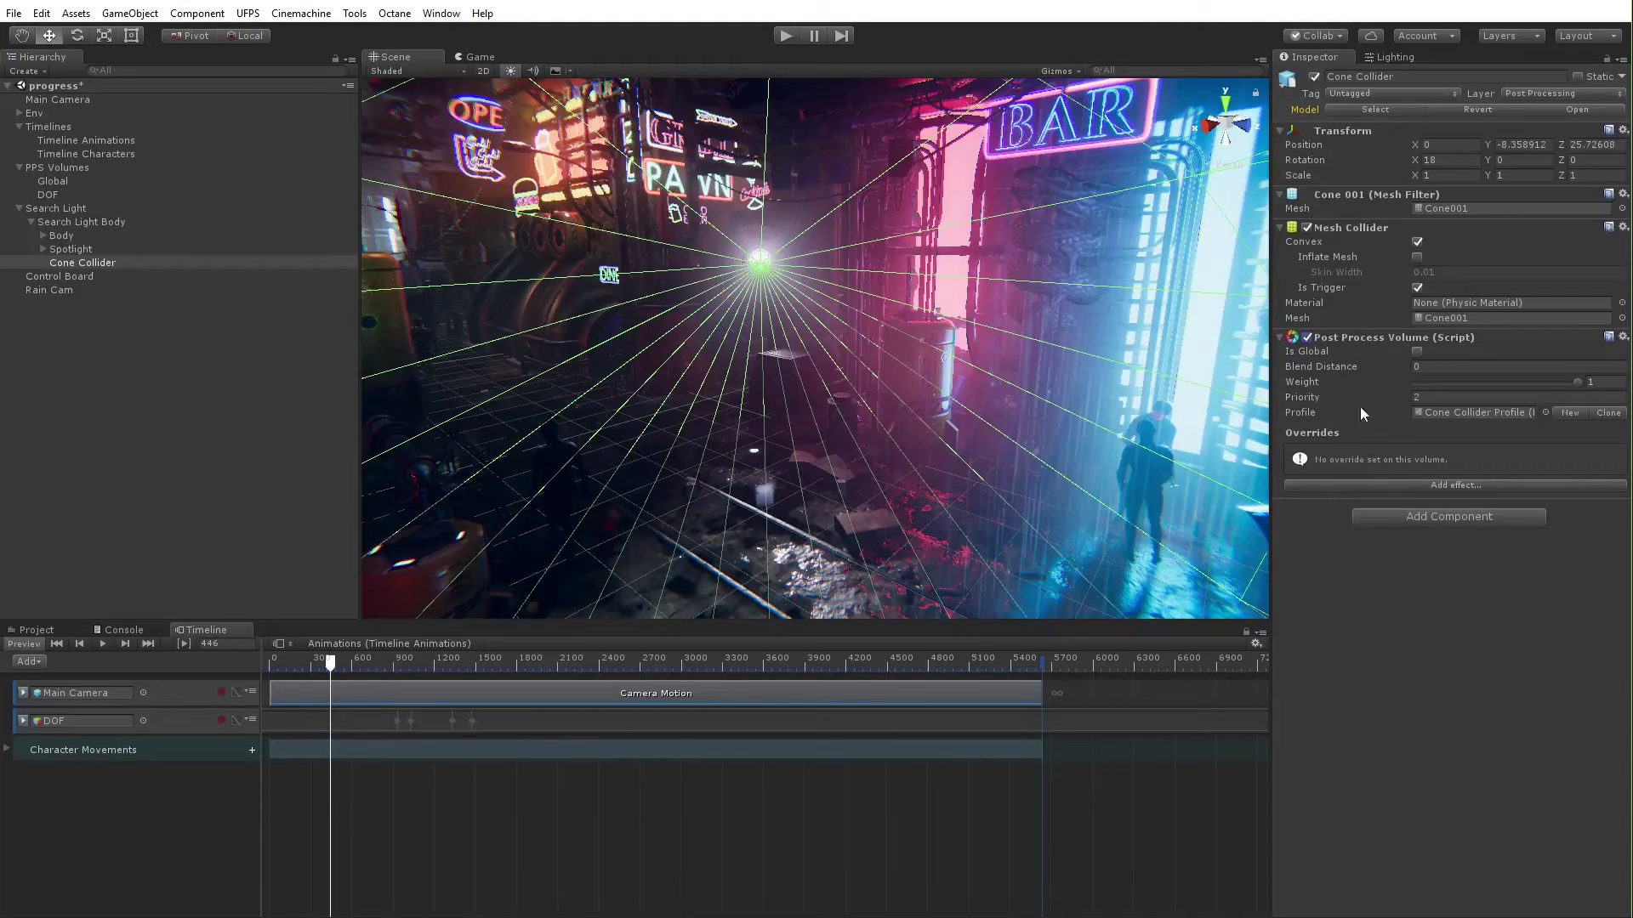
{"action": "left_click", "coordinate": [1417, 351]}
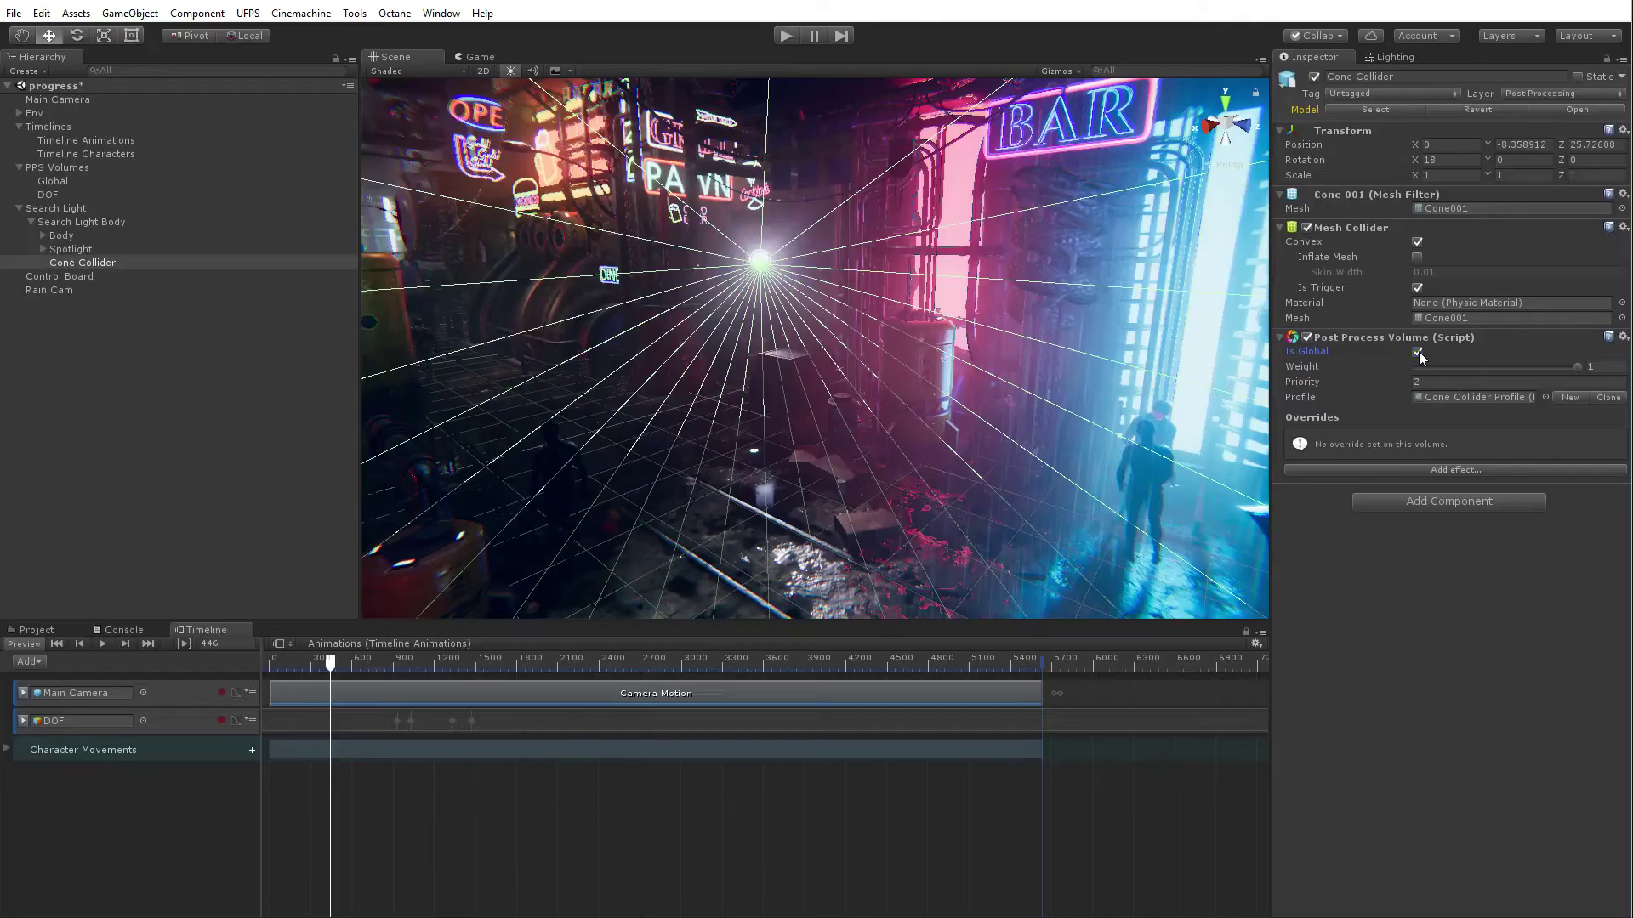
{"action": "left_click", "coordinate": [1417, 352]}
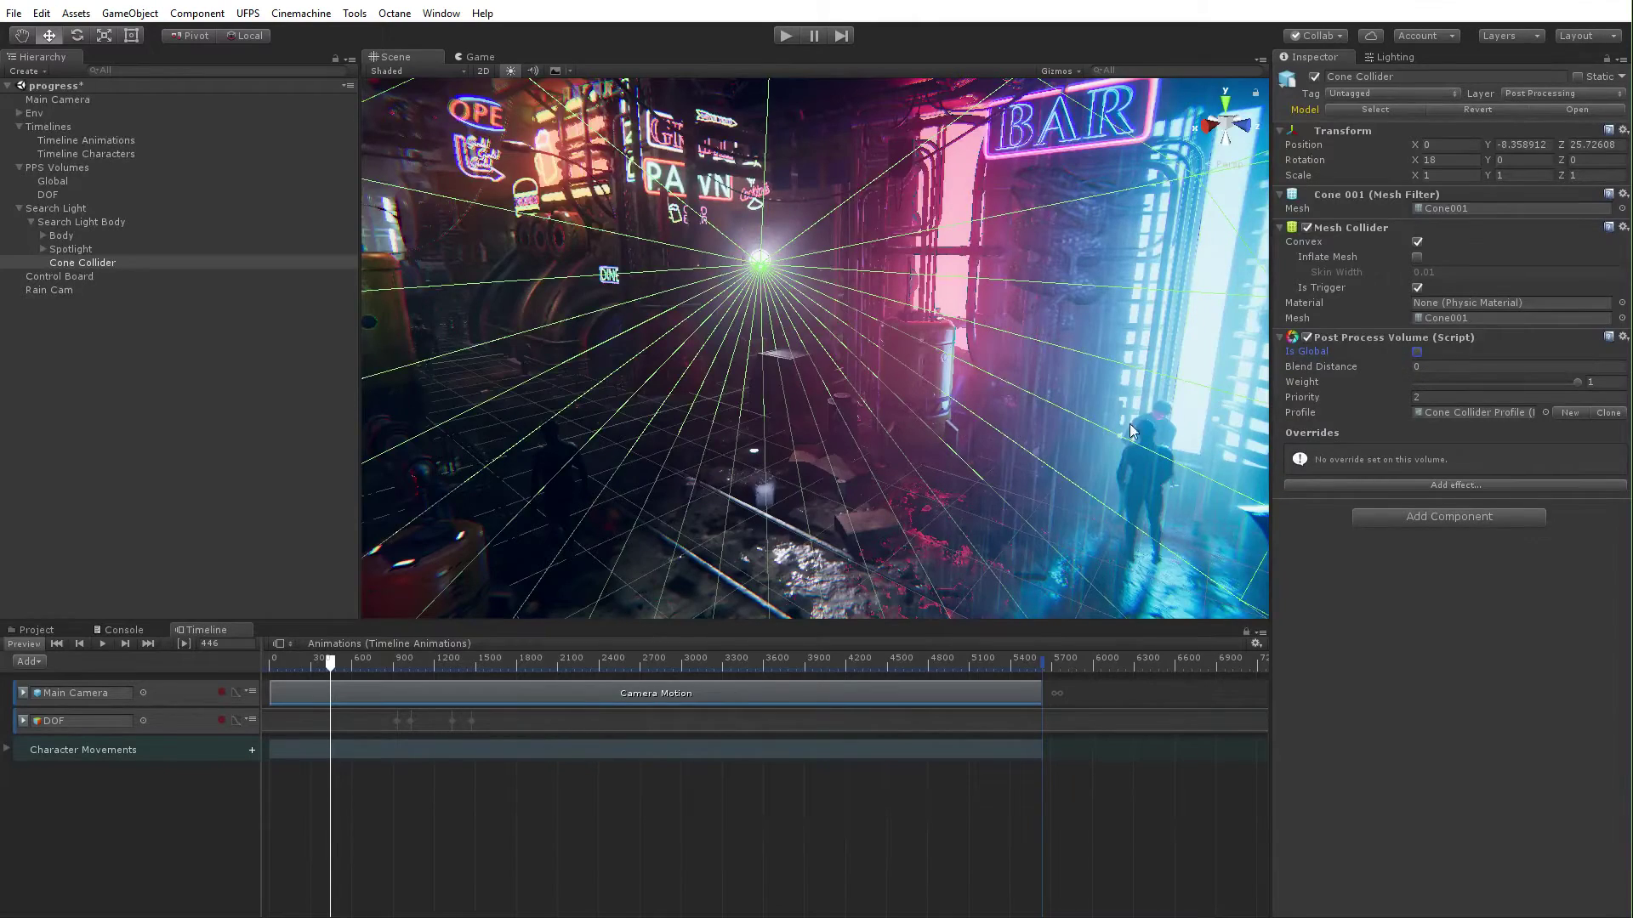
{"action": "left_click_drag", "start_coordinate": [936, 405], "coordinate": [1579, 453], "text": "alt"}
{"action": "left_click_drag", "start_coordinate": [1238, 422], "coordinate": [1052, 419], "text": "alt"}
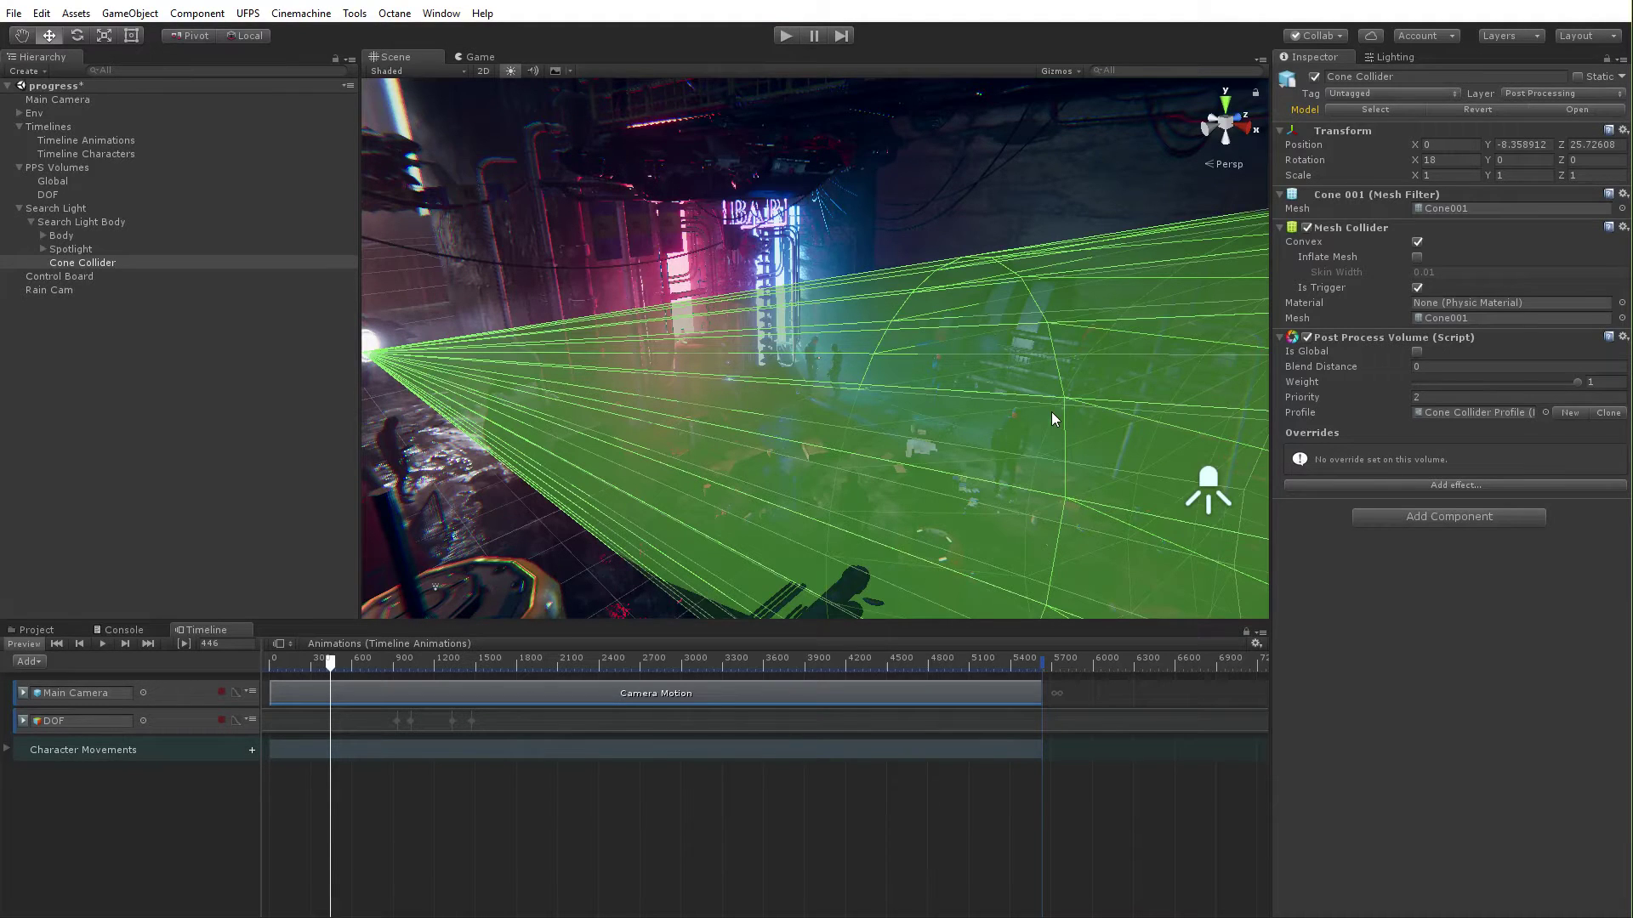
Untick Is Global on the cone's volume, then preview the alley shot in Game view at frame 427
{"action": "right_click_drag", "start_coordinate": [640, 418], "coordinate": [715, 423]}
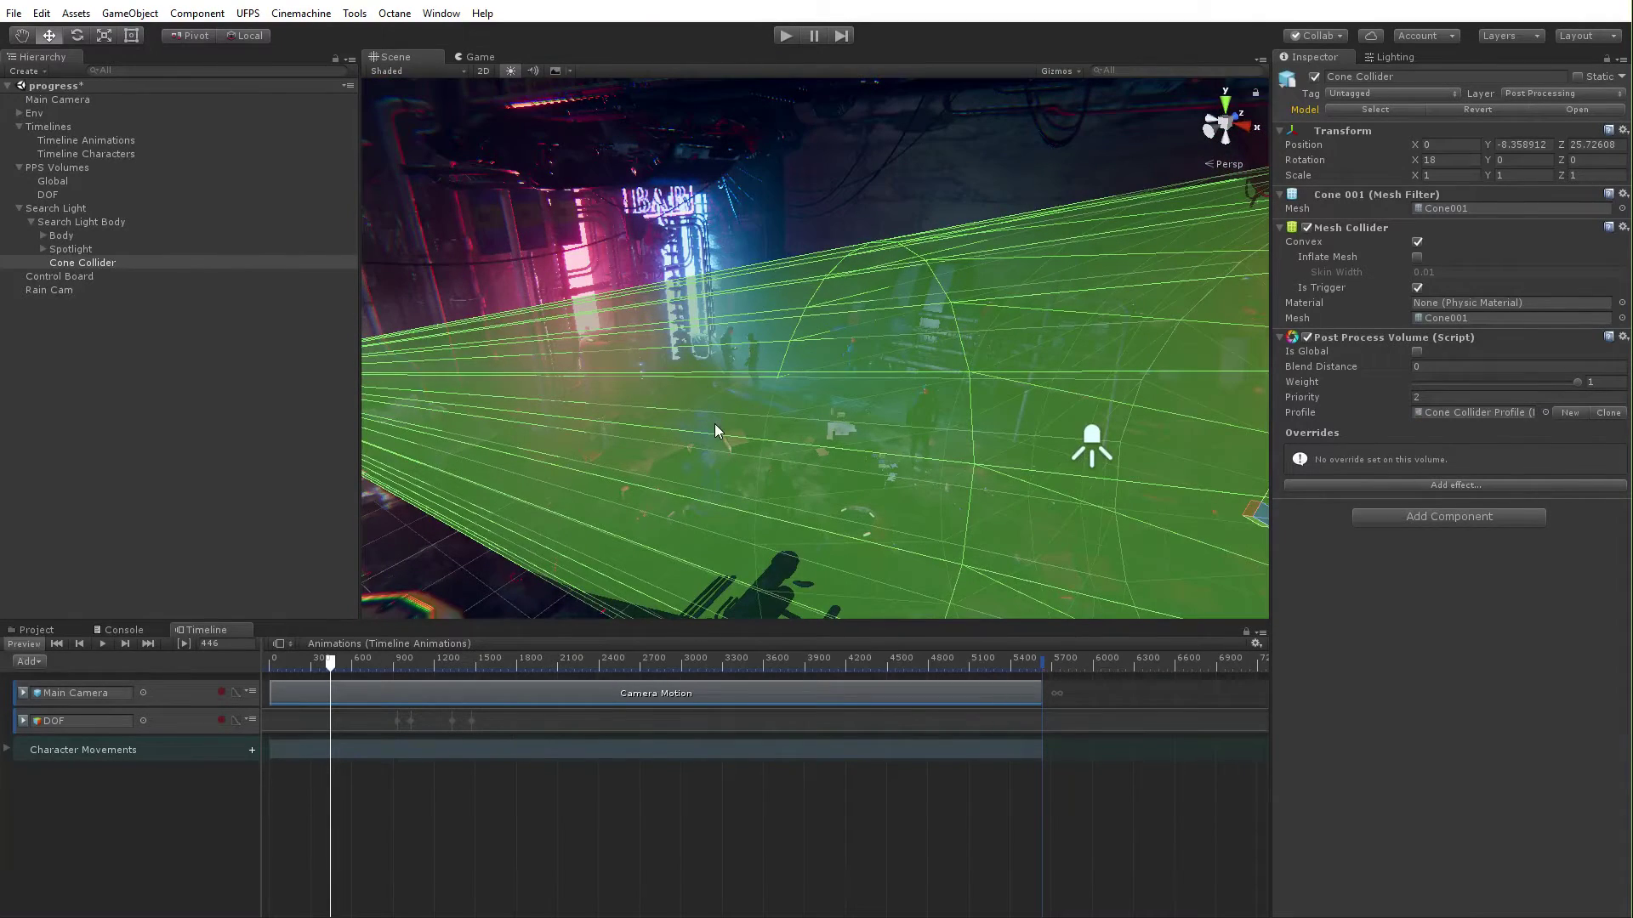
{"action": "right_click_drag", "start_coordinate": [820, 345], "coordinate": [819, 385]}
{"action": "left_click", "coordinate": [1417, 351]}
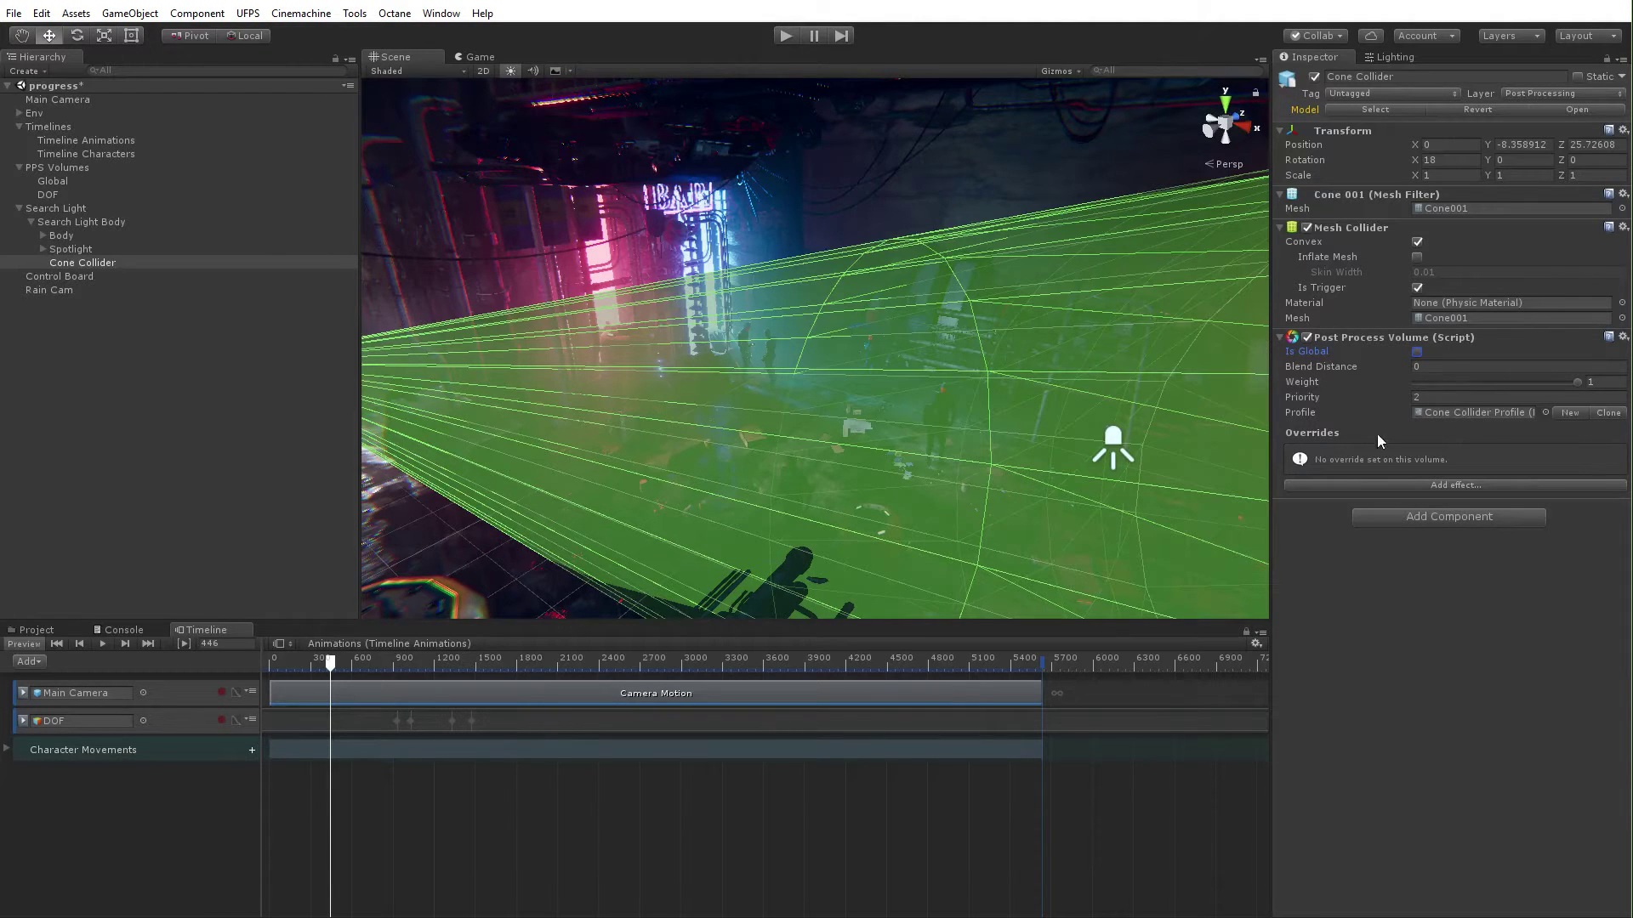
{"action": "middle_click_drag", "start_coordinate": [745, 435], "coordinate": [658, 384]}
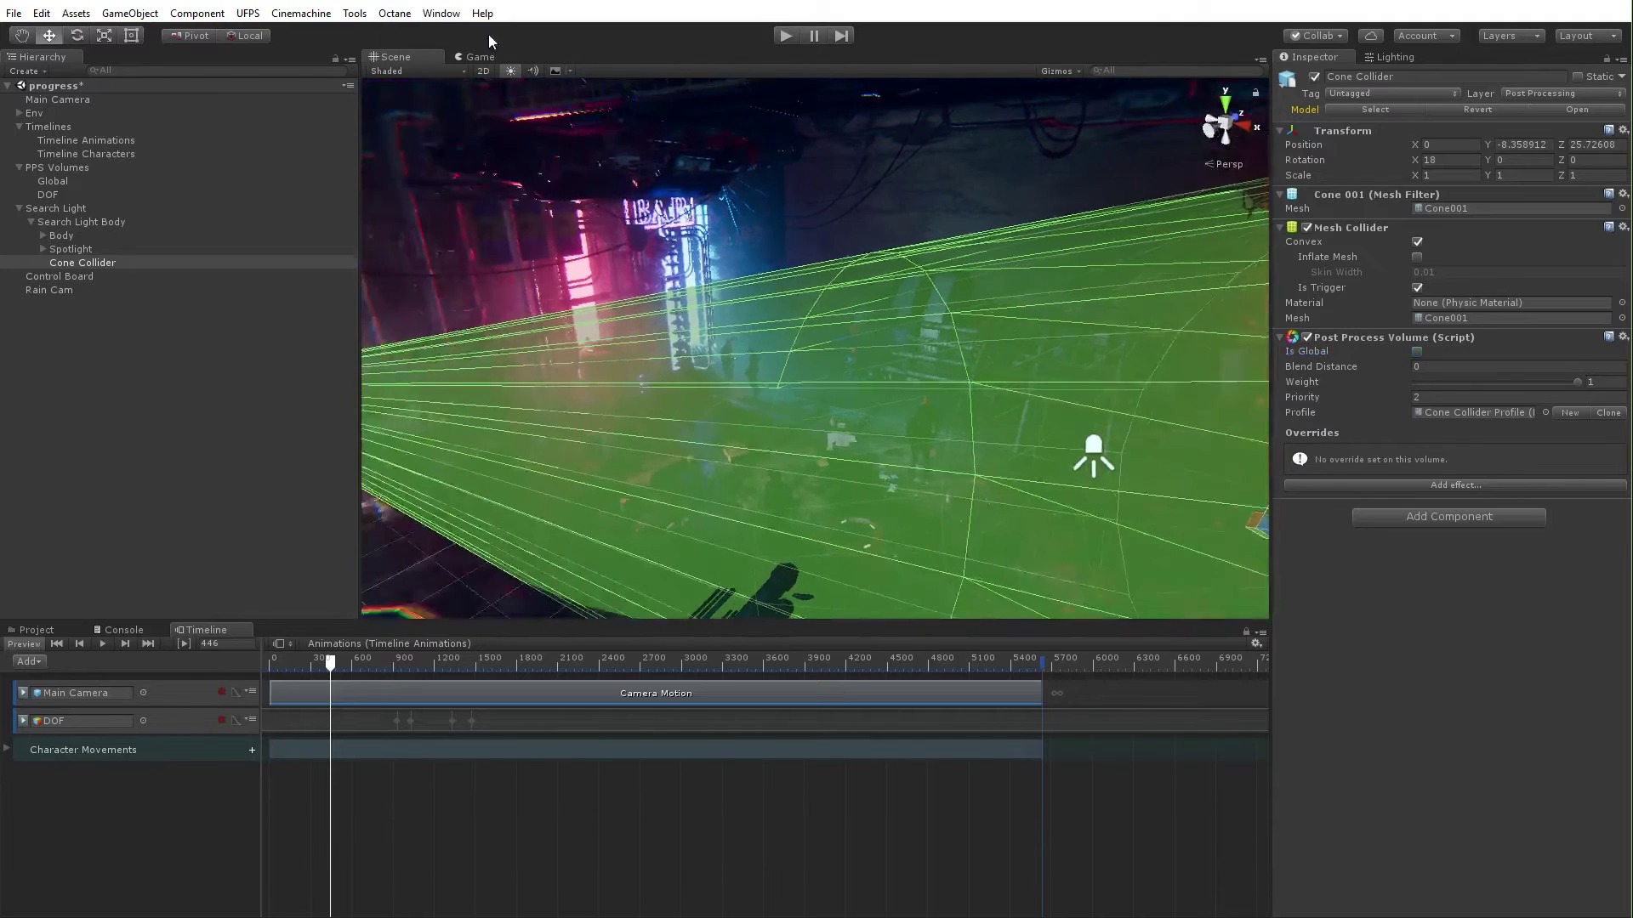
{"action": "left_click", "coordinate": [477, 57]}
{"action": "mouse_move", "coordinate": [331, 664]}
{"action": "left_mouse_down"}
{"action": "mouse_move", "coordinate": [357, 668]}
{"action": "mouse_move", "coordinate": [329, 670]}
{"action": "left_mouse_up"}
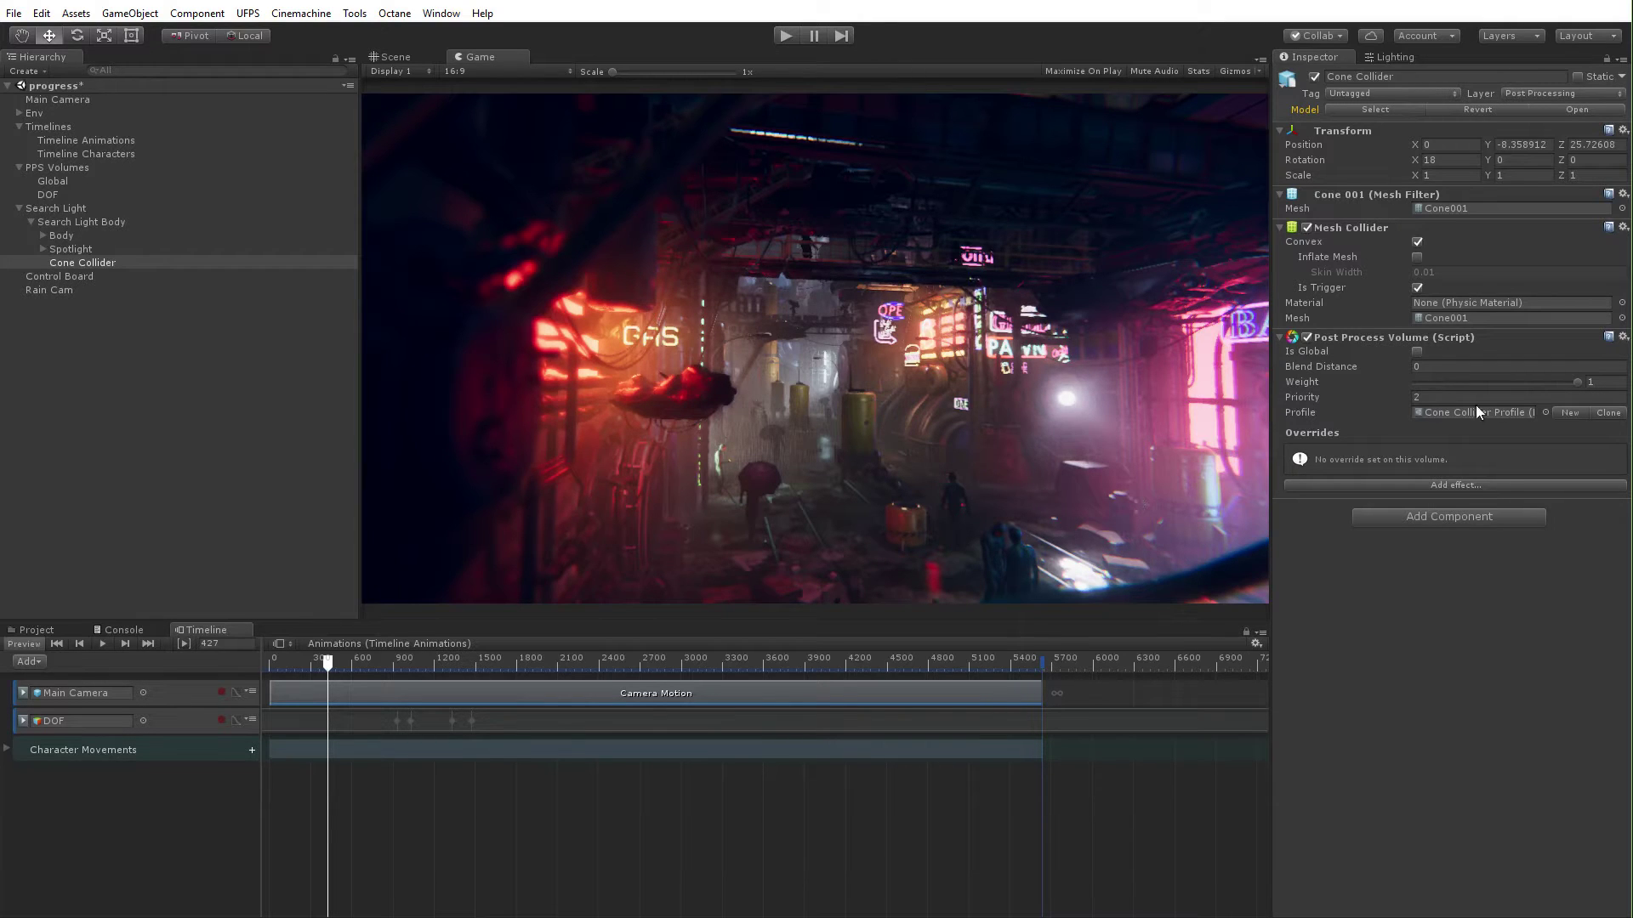
Add a Unity > Color Grading effect to the Cone Collider's Post Process Volume
{"action": "left_click", "coordinate": [1453, 486]}
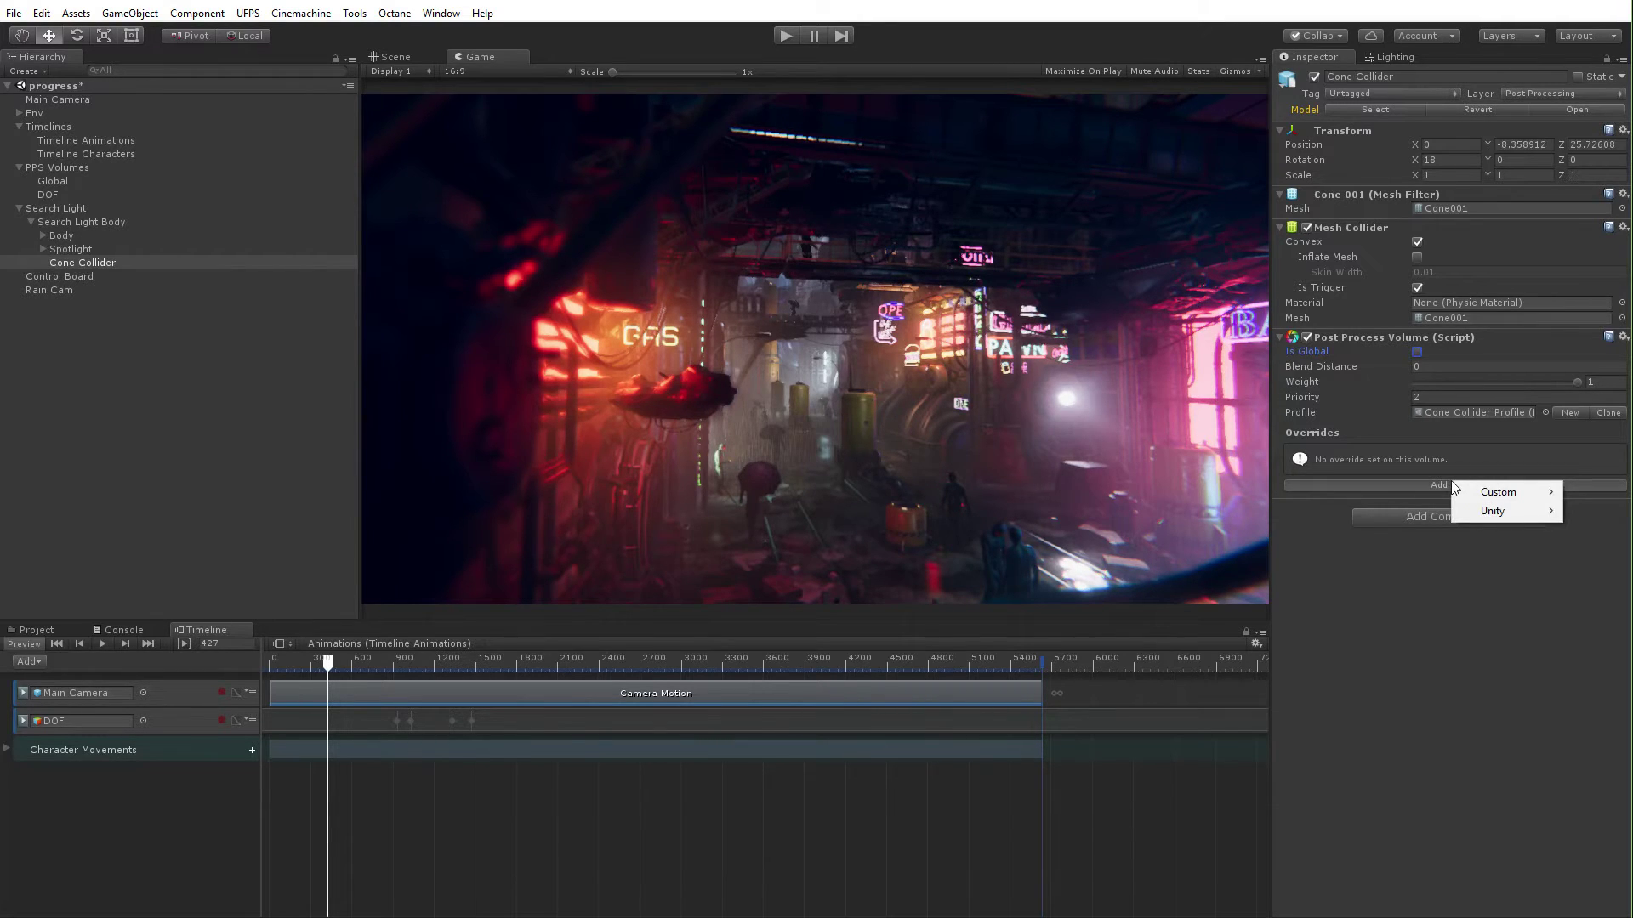
{"action": "mouse_move", "coordinate": [1492, 511]}
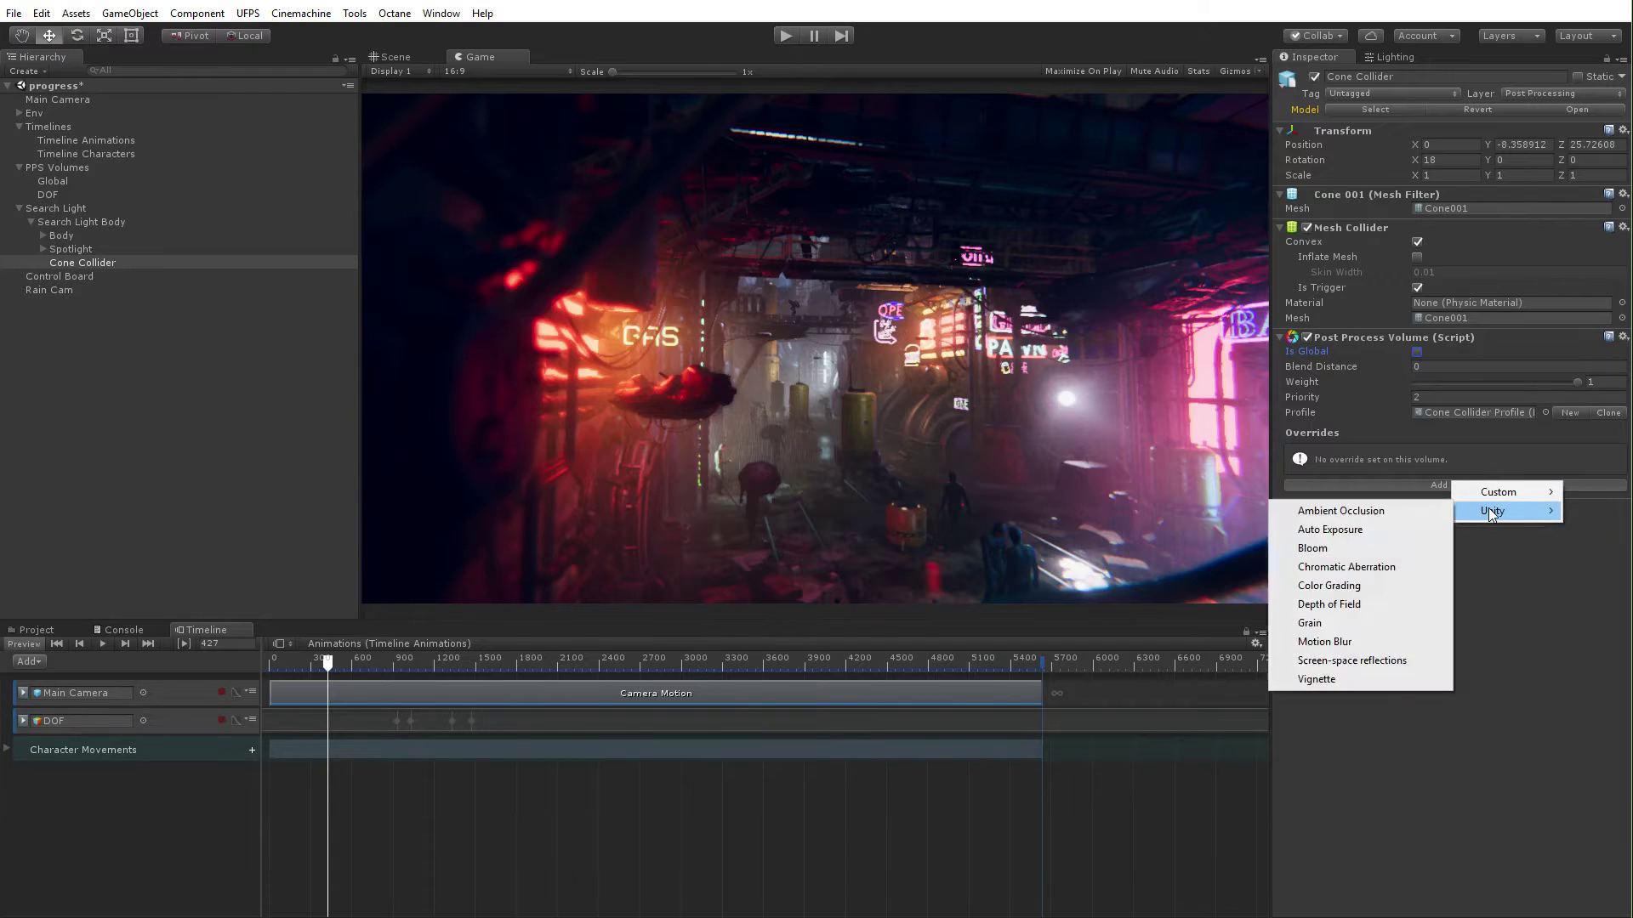
{"action": "left_click", "coordinate": [1350, 589]}
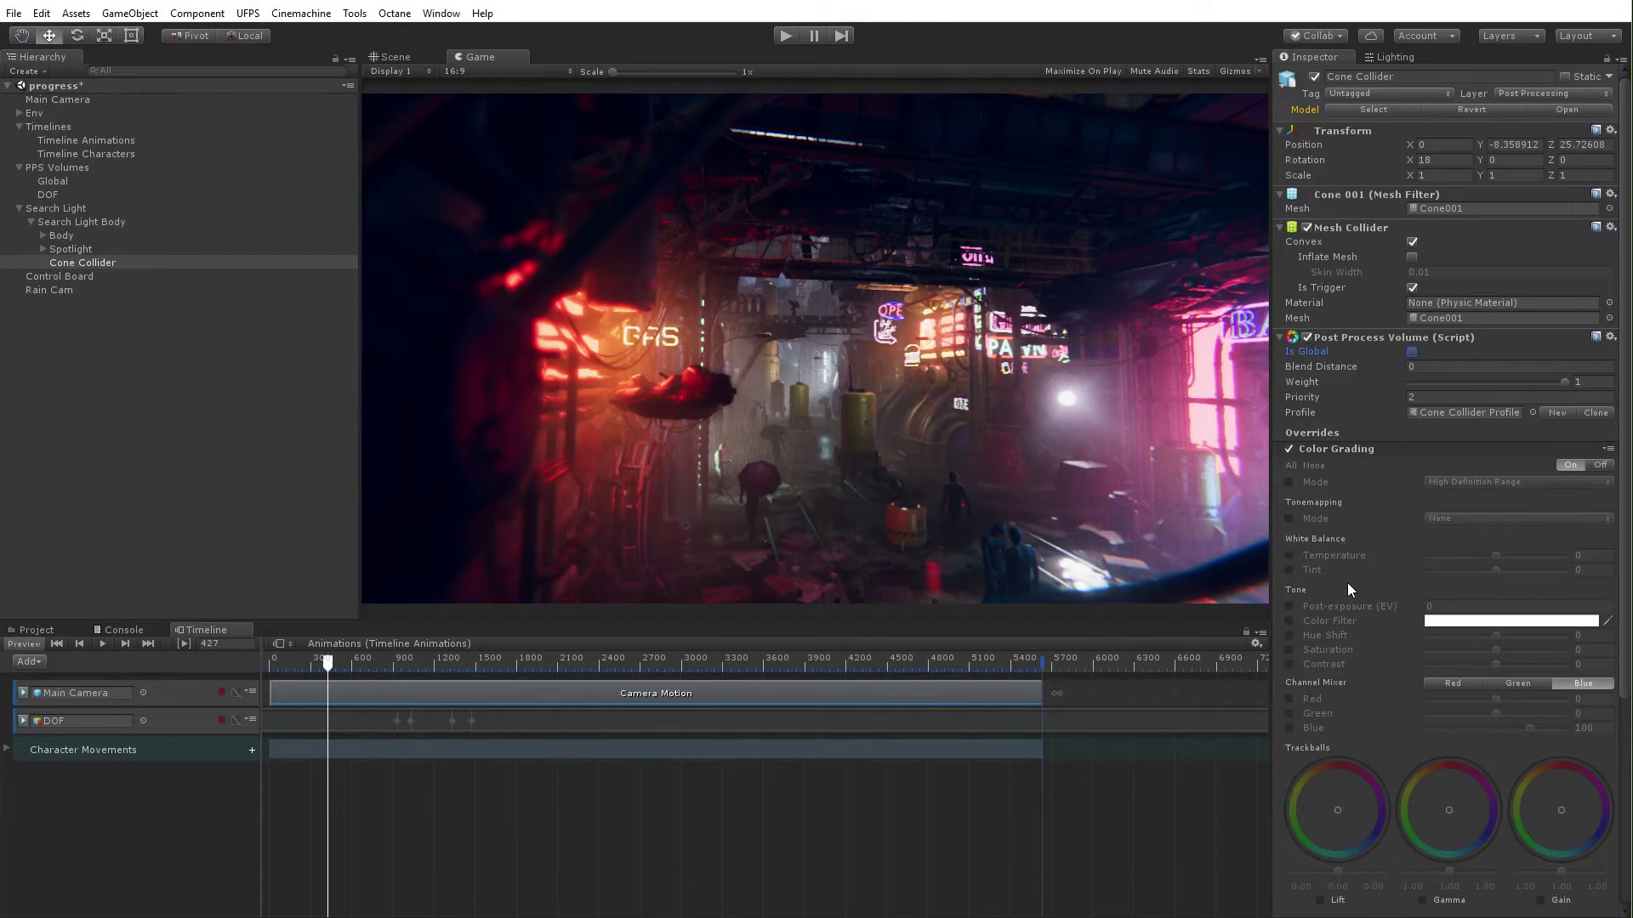
Enable the Post-exposure override at 1 EV, toggling it to compare brightness
{"action": "left_click", "coordinate": [1288, 607]}
{"action": "left_click", "coordinate": [1461, 605]}
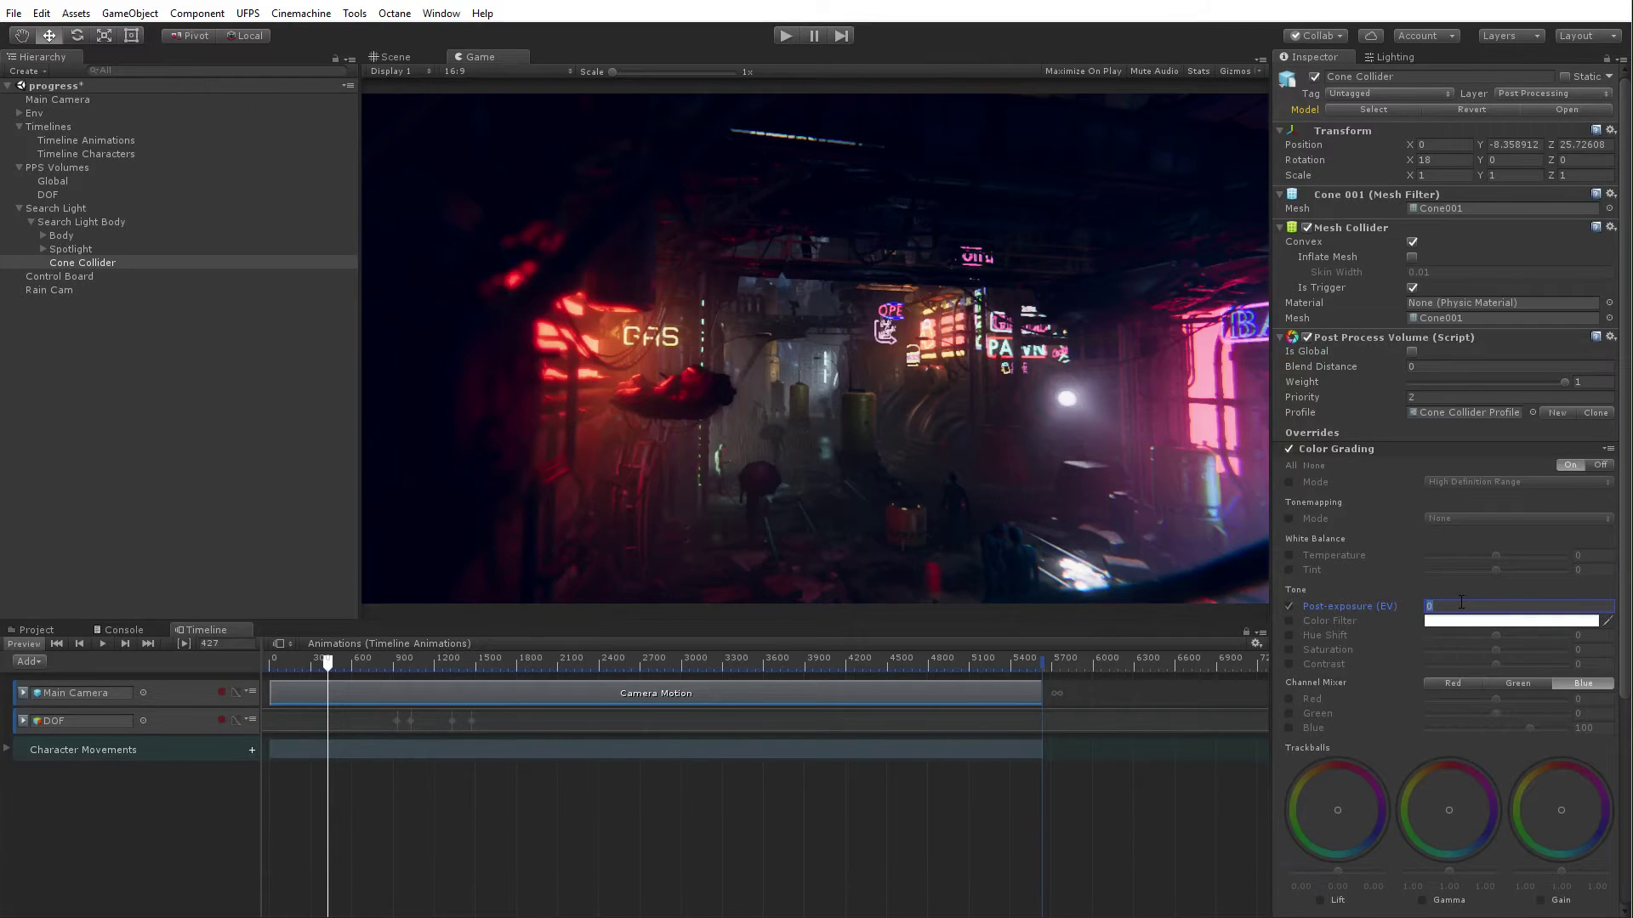
{"action": "type", "text": "1"}
{"action": "left_click", "coordinate": [1288, 606]}
{"action": "left_click", "coordinate": [1289, 606]}
{"action": "left_click", "coordinate": [1289, 606]}
{"action": "left_click", "coordinate": [1288, 606]}
{"action": "left_click", "coordinate": [1288, 606]}
{"action": "left_click", "coordinate": [1288, 607]}
{"action": "left_click", "coordinate": [1288, 606]}
{"action": "left_click", "coordinate": [1289, 606]}
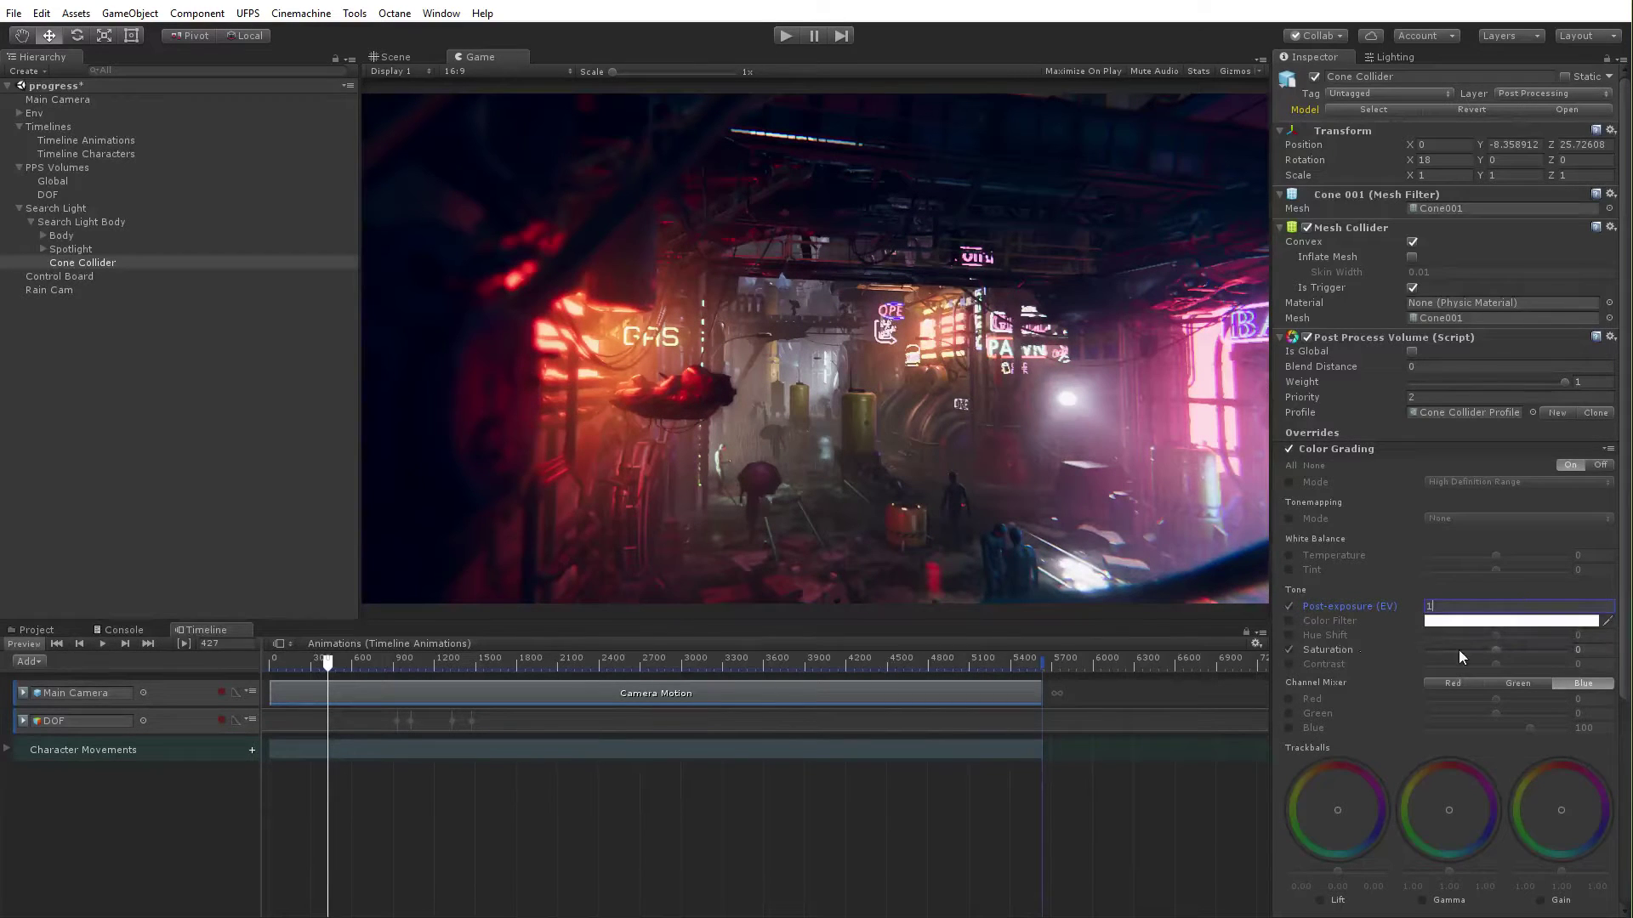
Lower Saturation to -14 and keep that override on after comparing colours
{"action": "left_click_drag", "start_coordinate": [1497, 650], "coordinate": [1487, 648]}
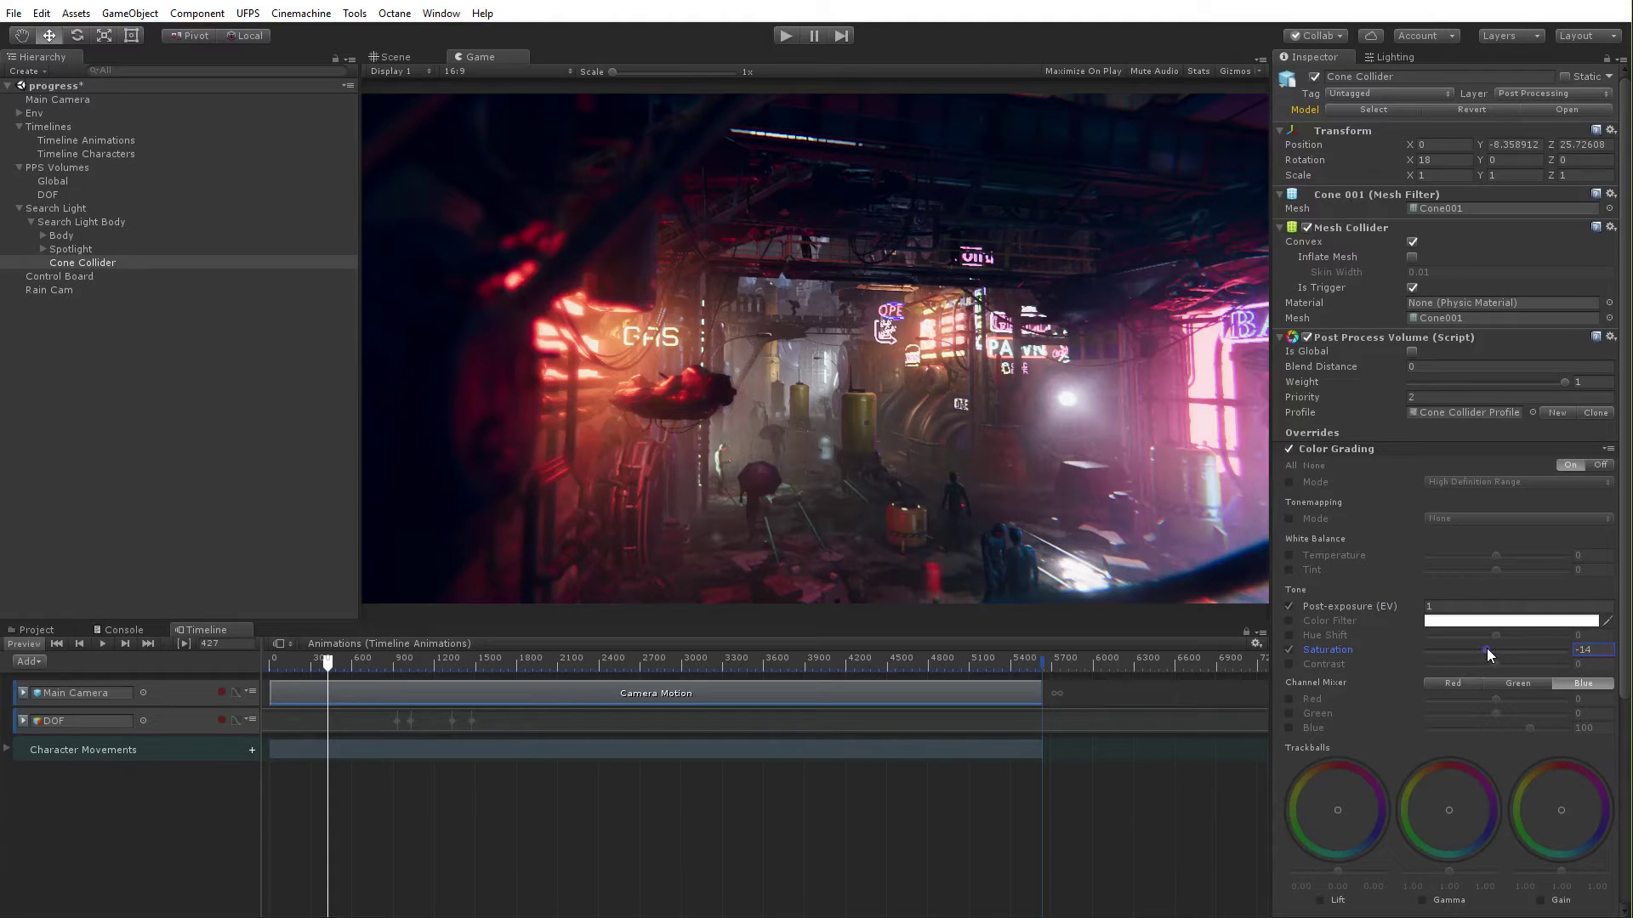
{"action": "left_click", "coordinate": [1289, 650]}
{"action": "left_click", "coordinate": [1289, 650]}
{"action": "left_click", "coordinate": [1289, 650]}
{"action": "left_click", "coordinate": [1289, 649]}
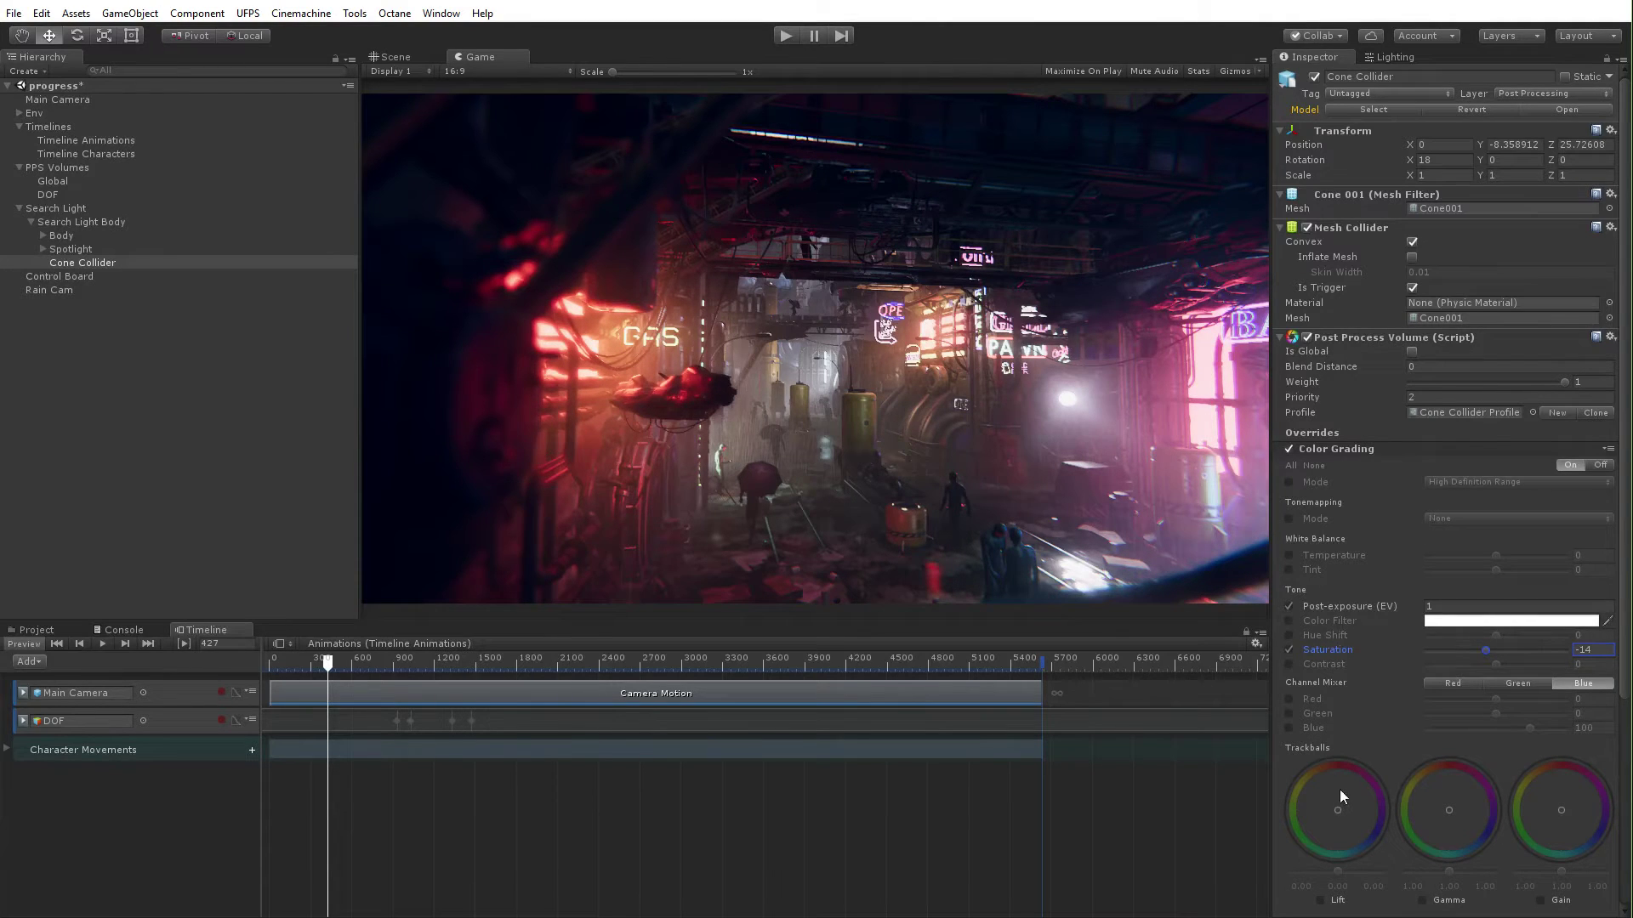